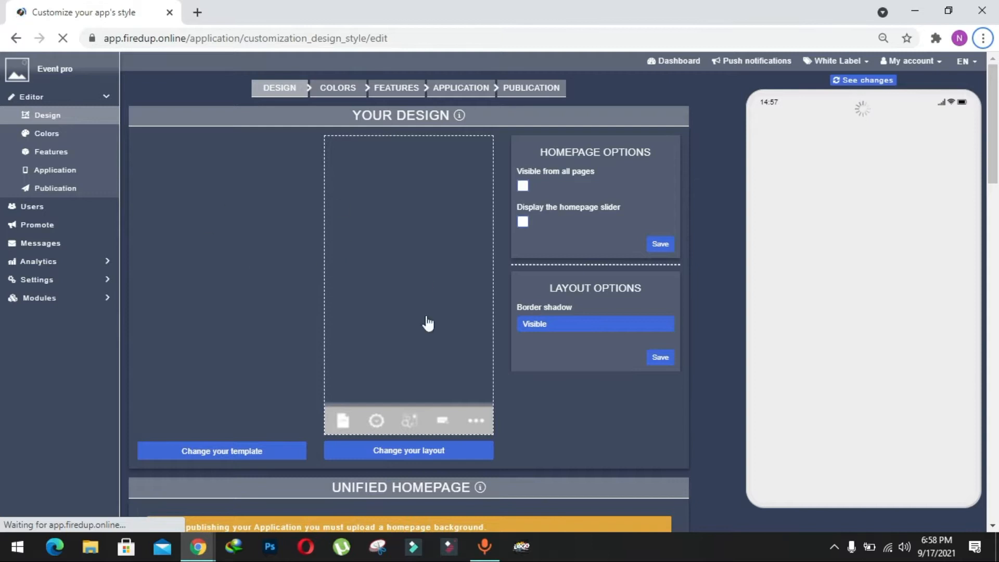
Step: Block the site's file-storage request and apply the Corporate template from the Events category to the app
scroll(311, 374, "down", 1)
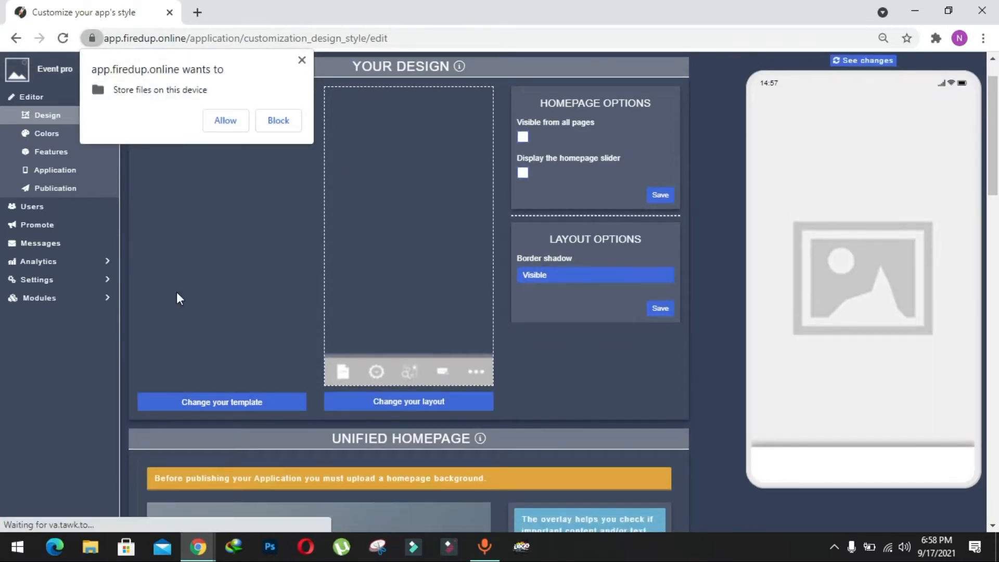
left_click(269, 123)
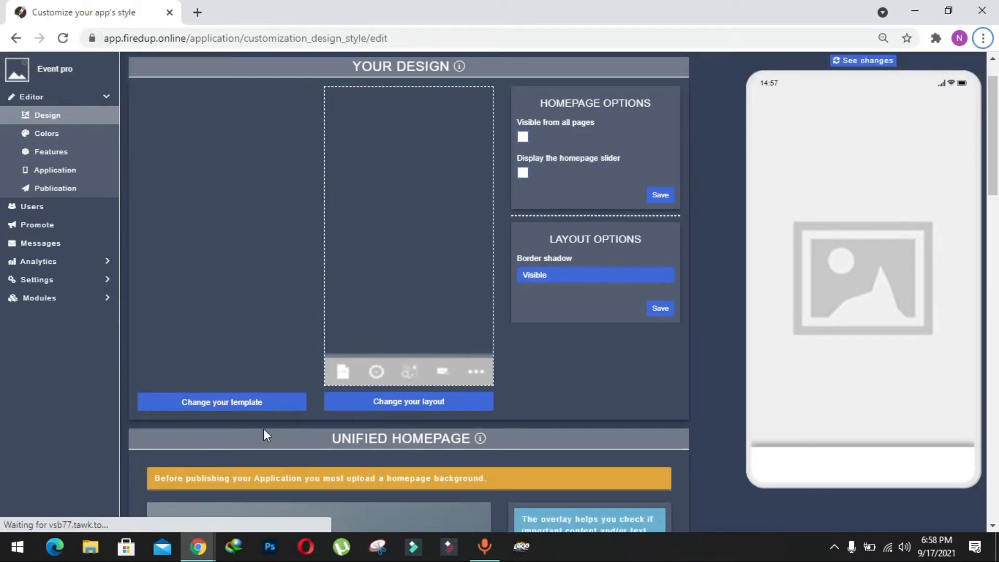
left_click(221, 404)
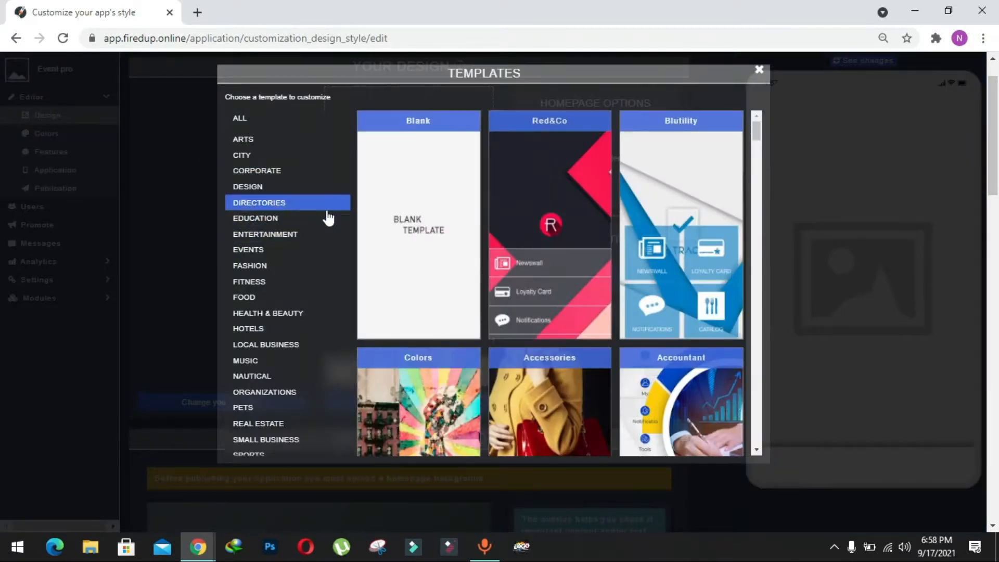
scroll(339, 199, "down", 1)
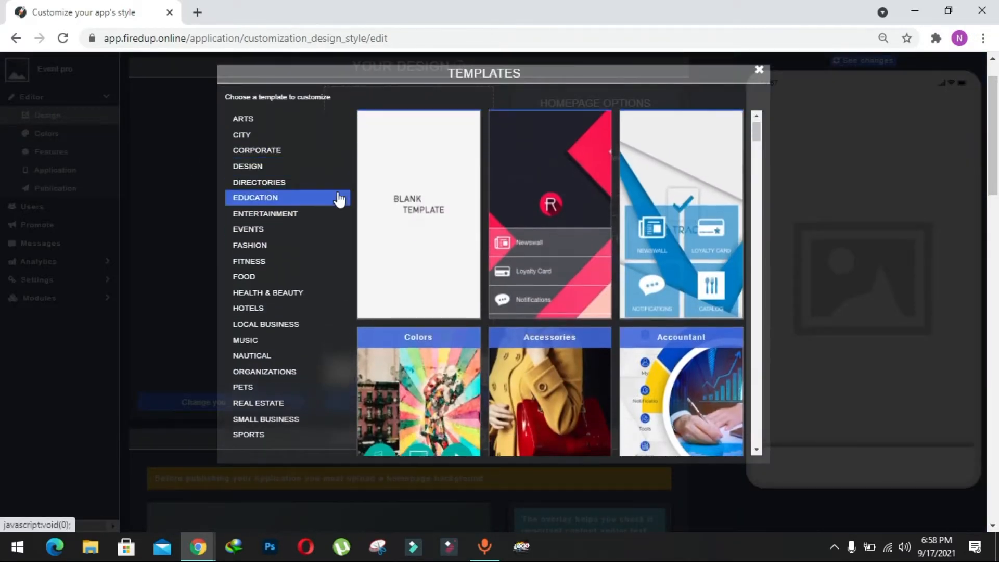
left_click(282, 237)
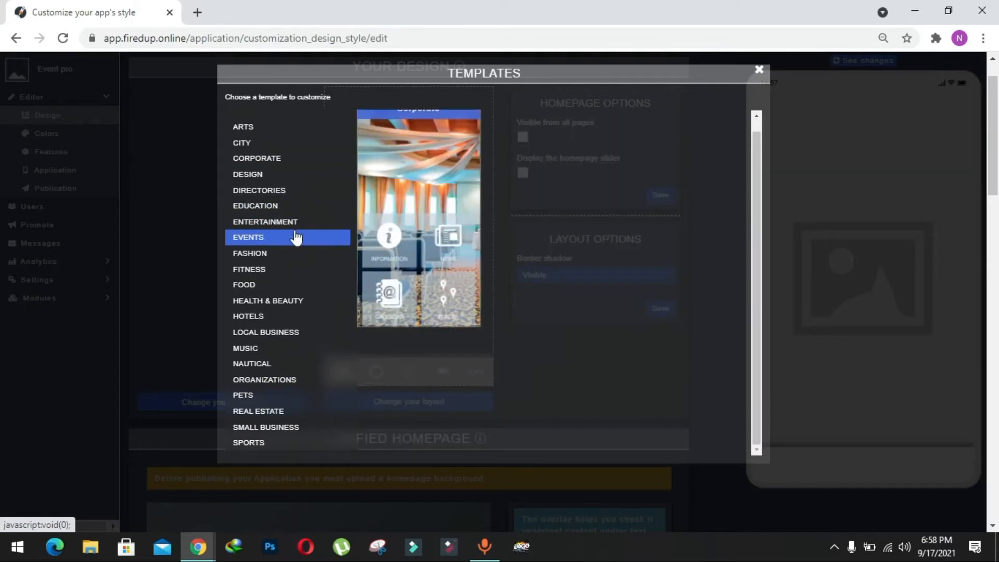
mouse_move(386, 214)
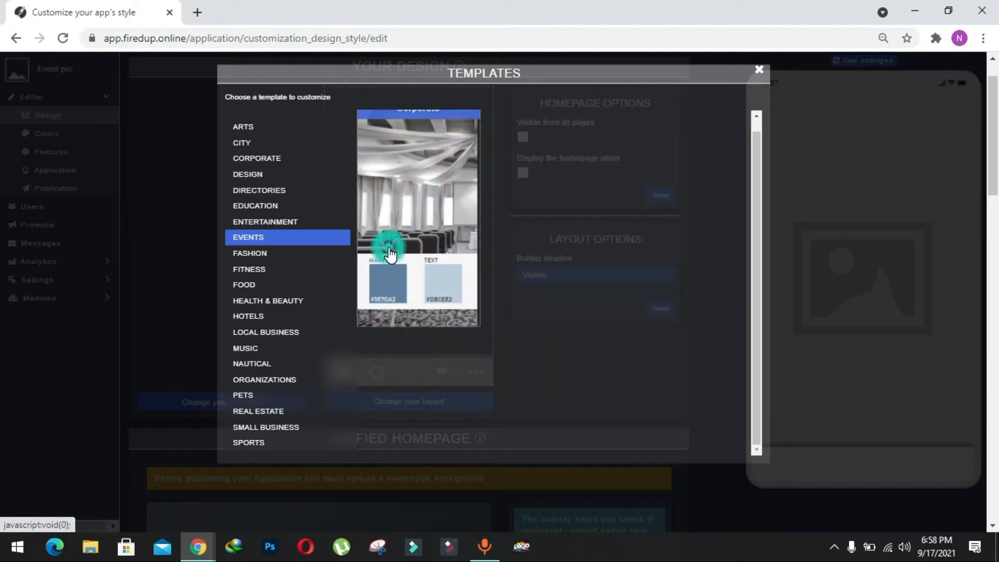
left_click(390, 254)
left_click(580, 135)
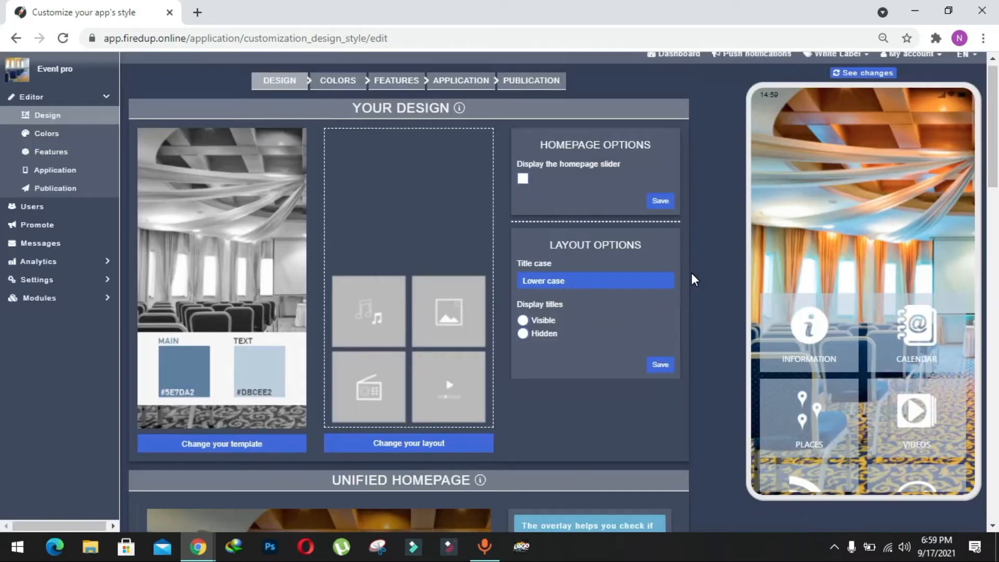
Step: Change the app's homepage layout to Layout 10
left_click(862, 234)
scroll(697, 415, "down", 1)
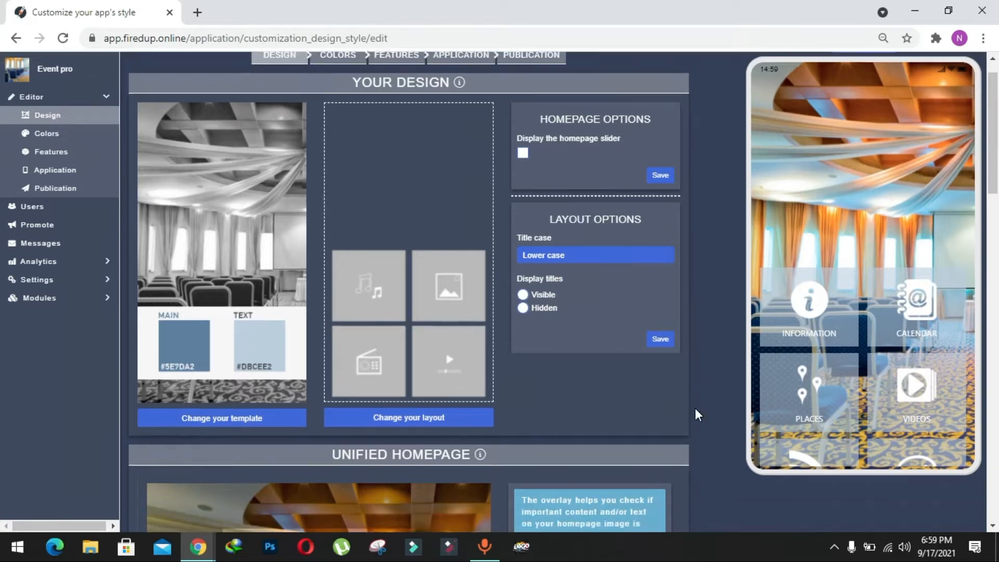
scroll(499, 393, "up", 1)
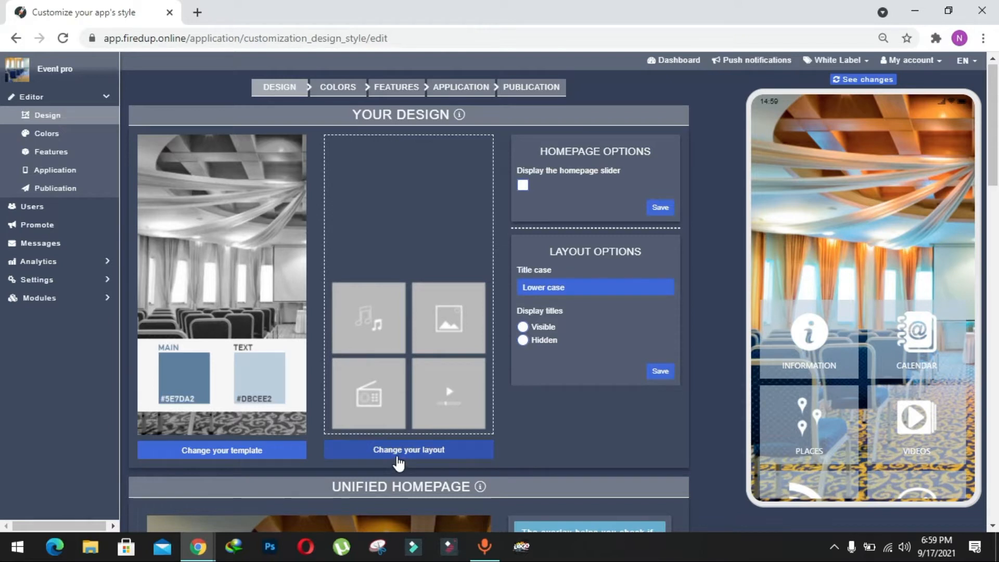
left_click(398, 458)
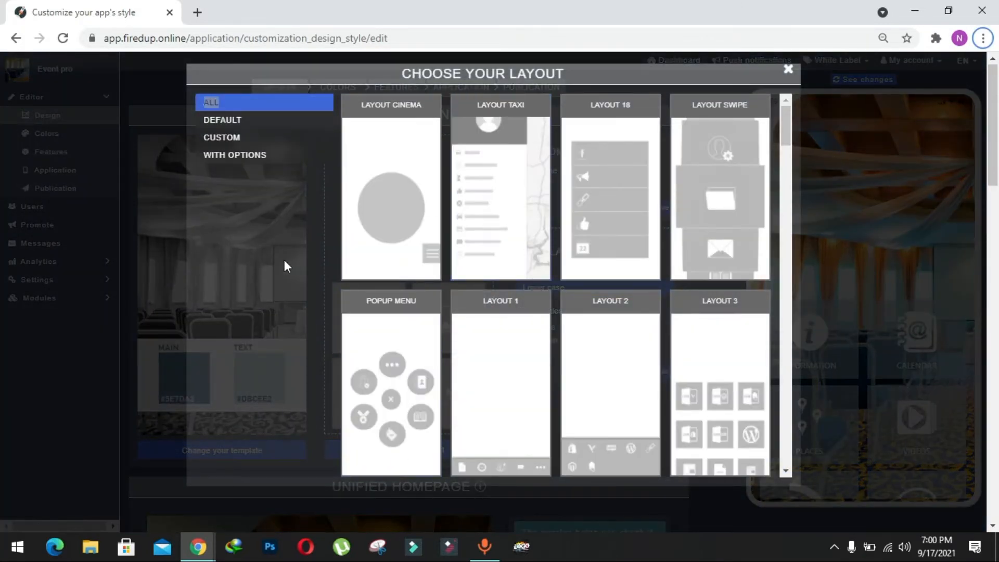
scroll(478, 228, "down", 5)
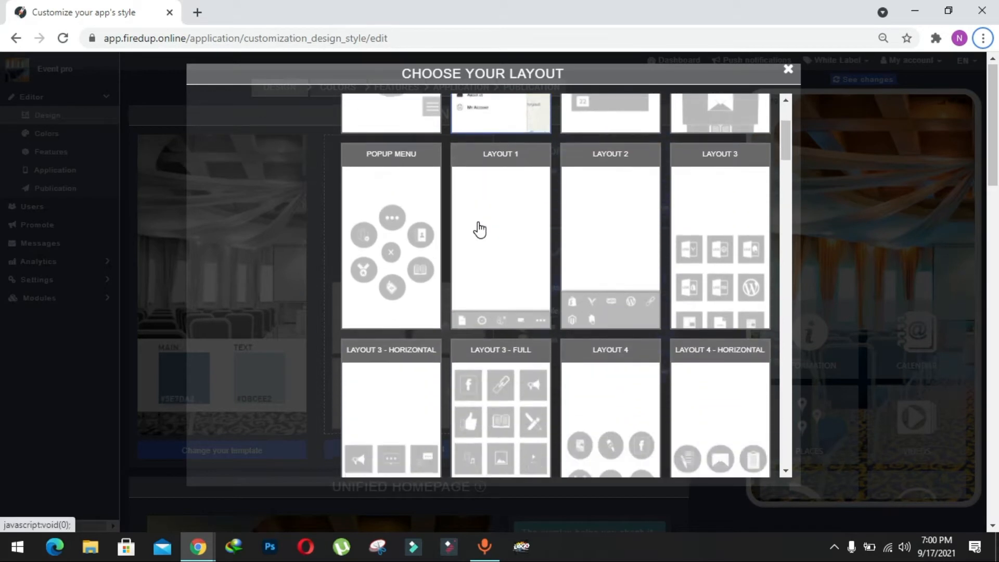
scroll(477, 226, "down", 5)
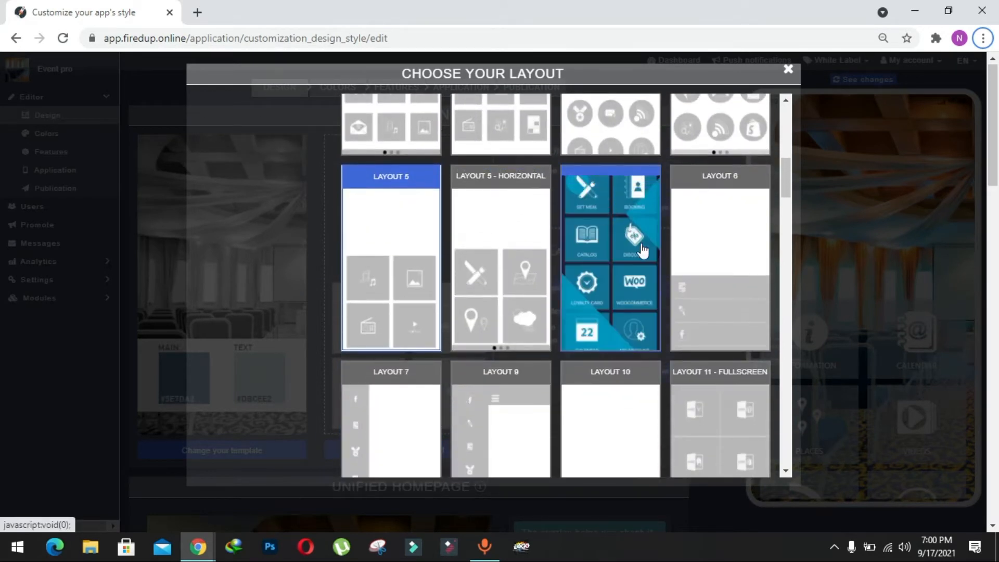
scroll(641, 263, "down", 3)
scroll(642, 276, "down", 1)
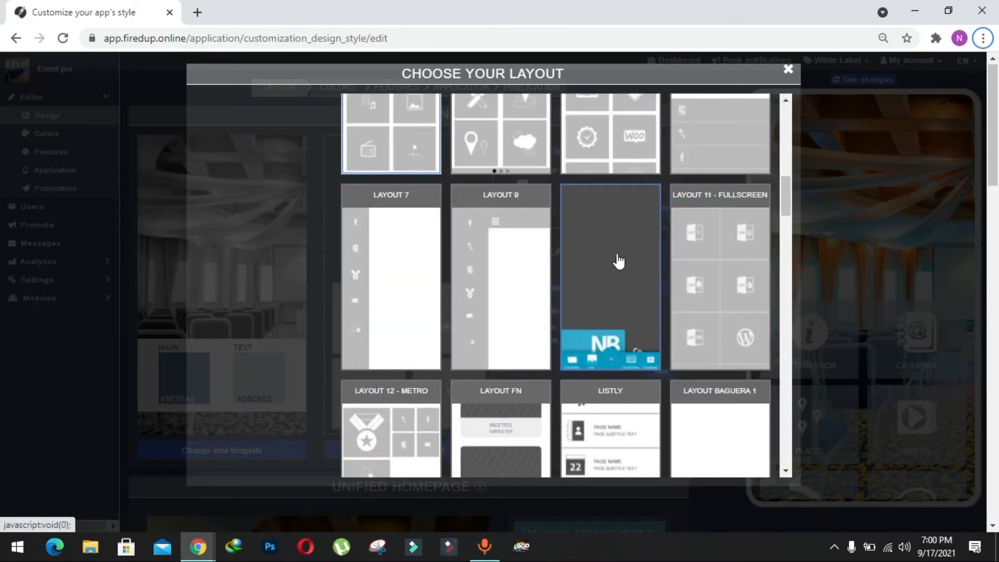
left_click(617, 256)
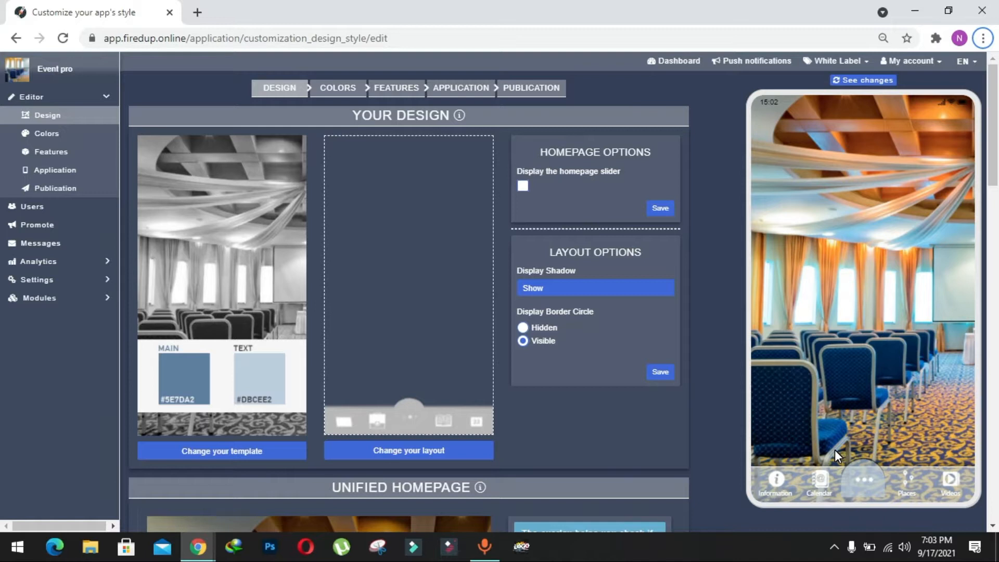
Step: Set the Homepage background color to blue, rgba(3, 24, 214, 0.6)
left_click(339, 92)
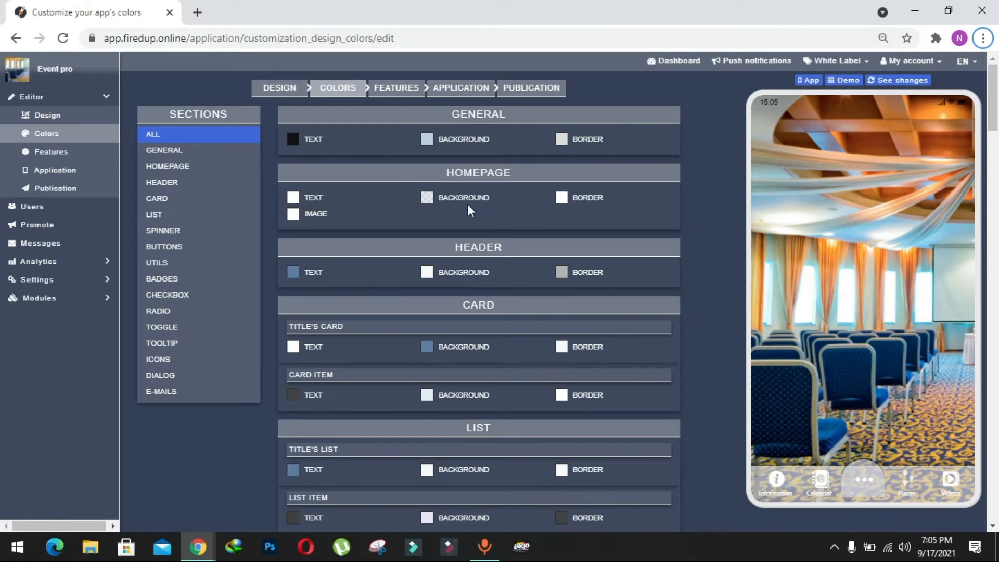
left_click(427, 197)
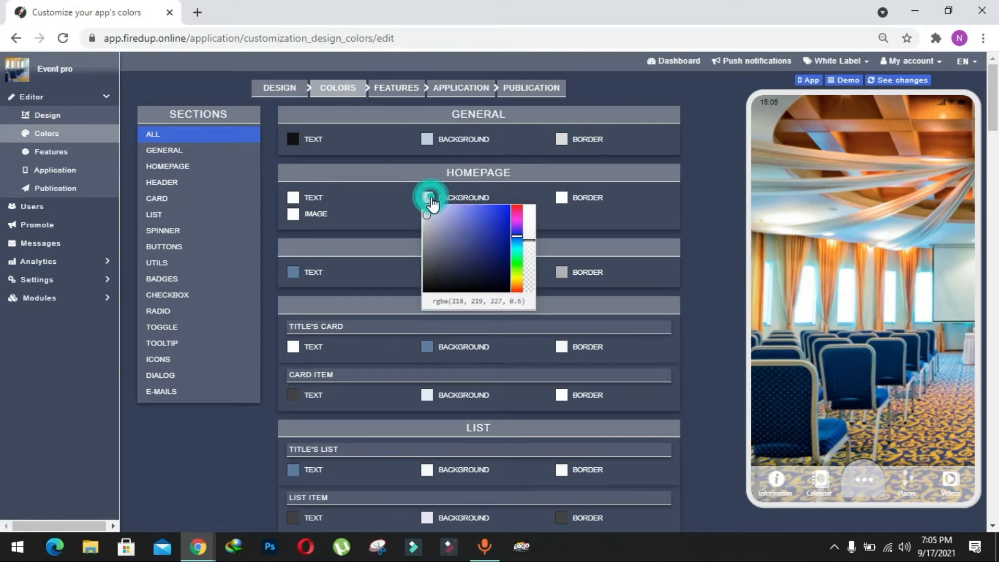
left_click(501, 220)
left_click(511, 240)
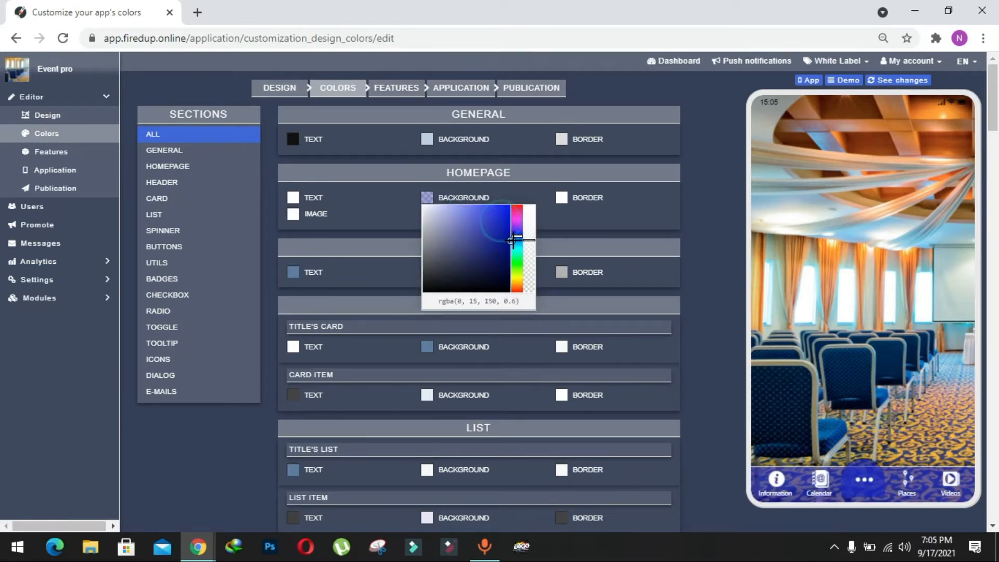
left_click(498, 230)
left_click(510, 219)
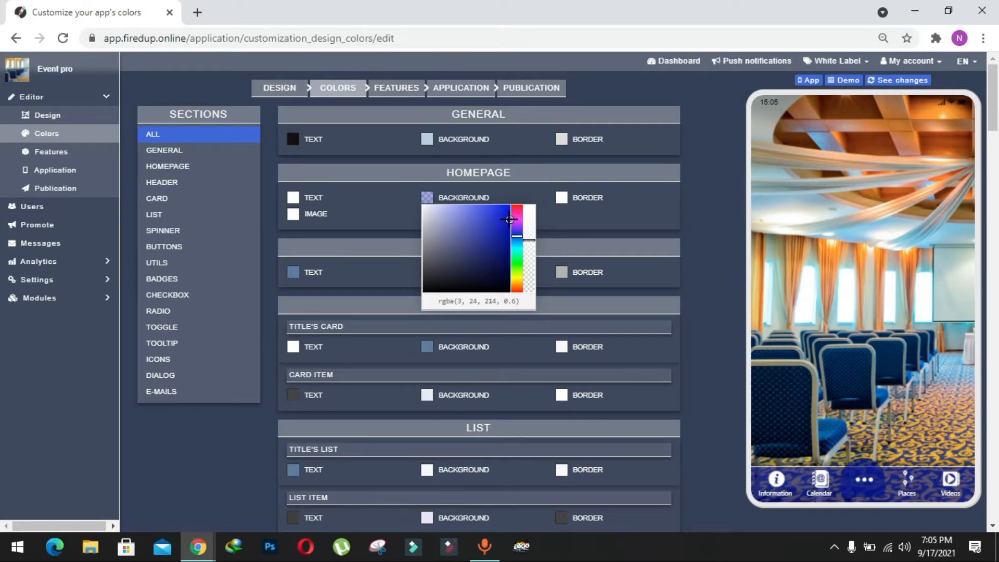
left_click(698, 264)
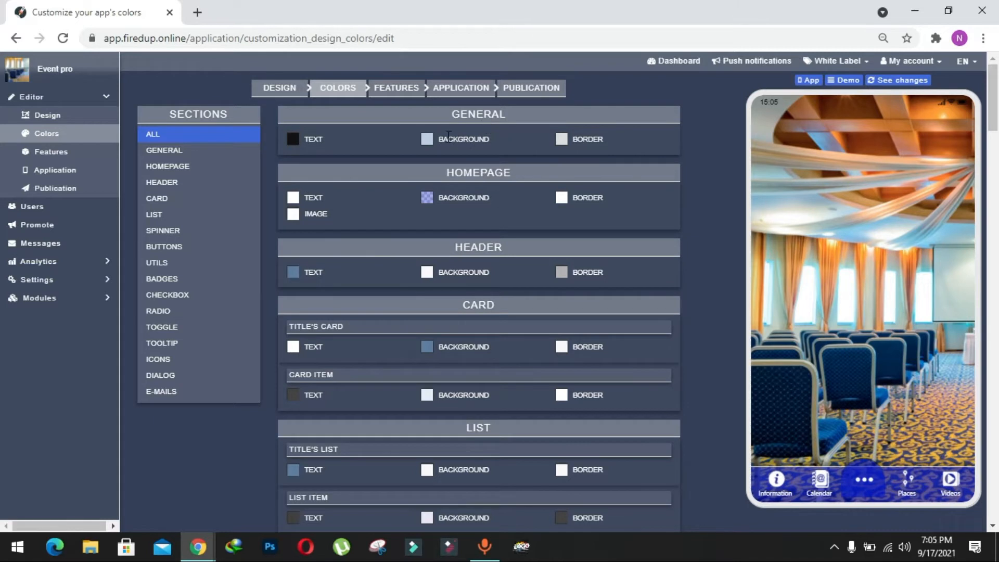
Step: Set the General background color to opaque blue, rgba(31, 52, 209, 1)
left_click(427, 139)
left_click(497, 163)
left_click(516, 178)
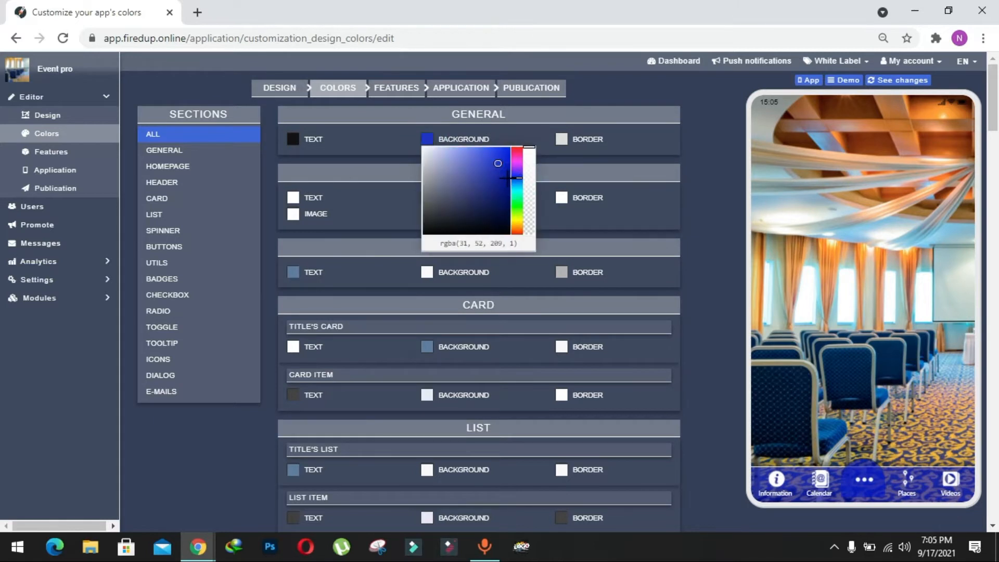
left_click(694, 180)
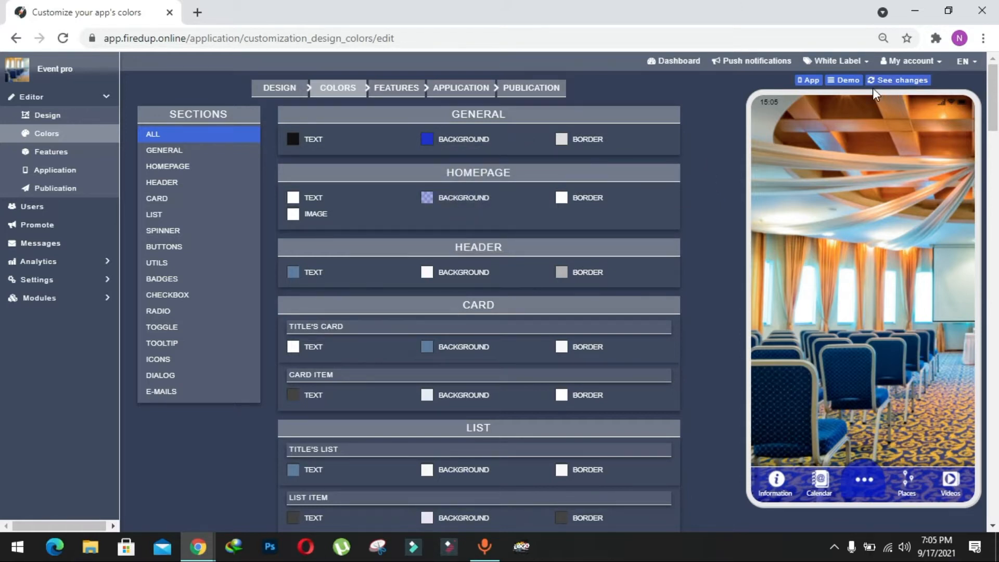
Step: Refresh the phone preview and check the new colors in its expanded more-pages menu before closing that menu
left_click(887, 84)
left_click(866, 479)
left_click(867, 480)
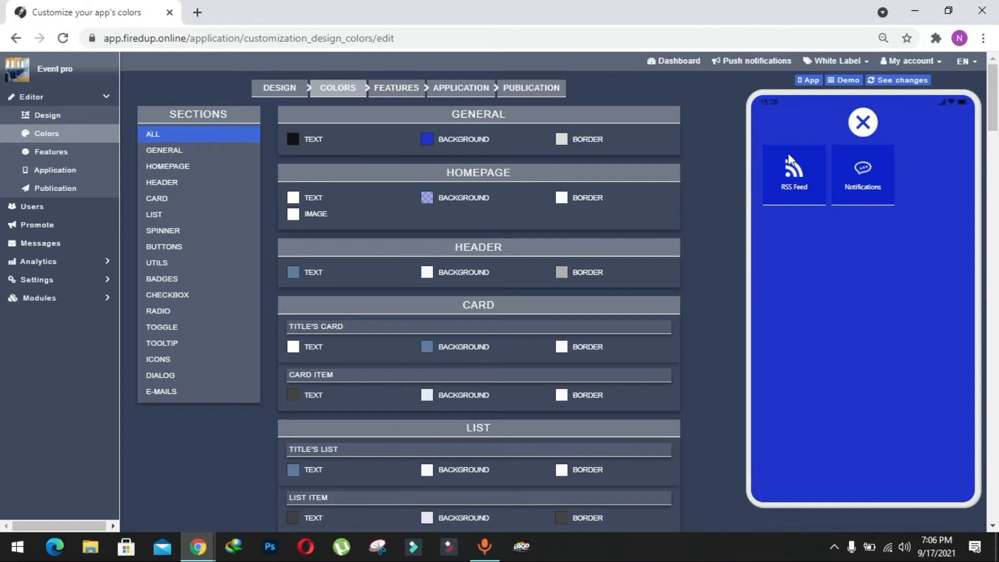
left_click(863, 124)
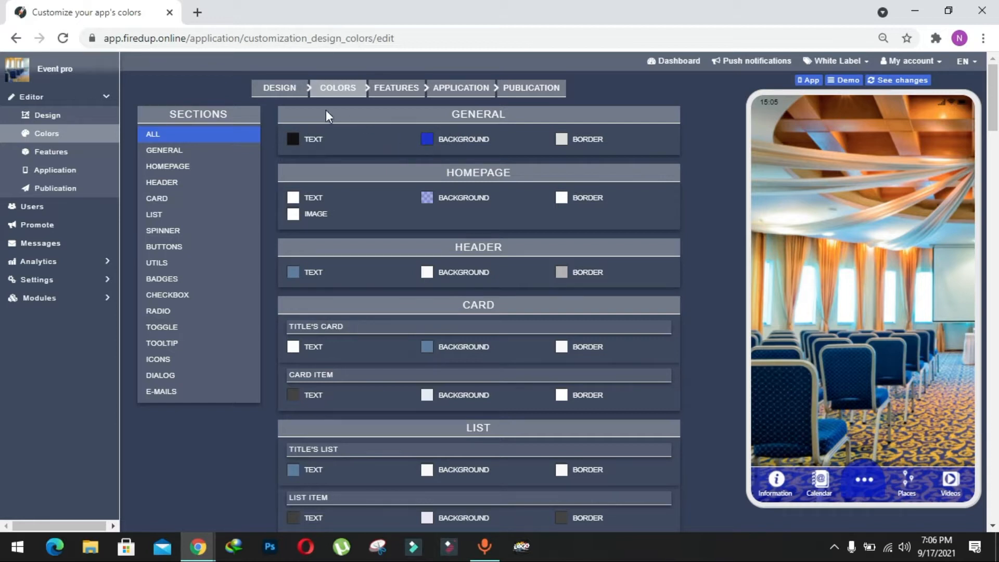
Step: Add an Eventpro page to the app's features
left_click(68, 153)
scroll(673, 394, "down", 2)
scroll(672, 394, "down", 1)
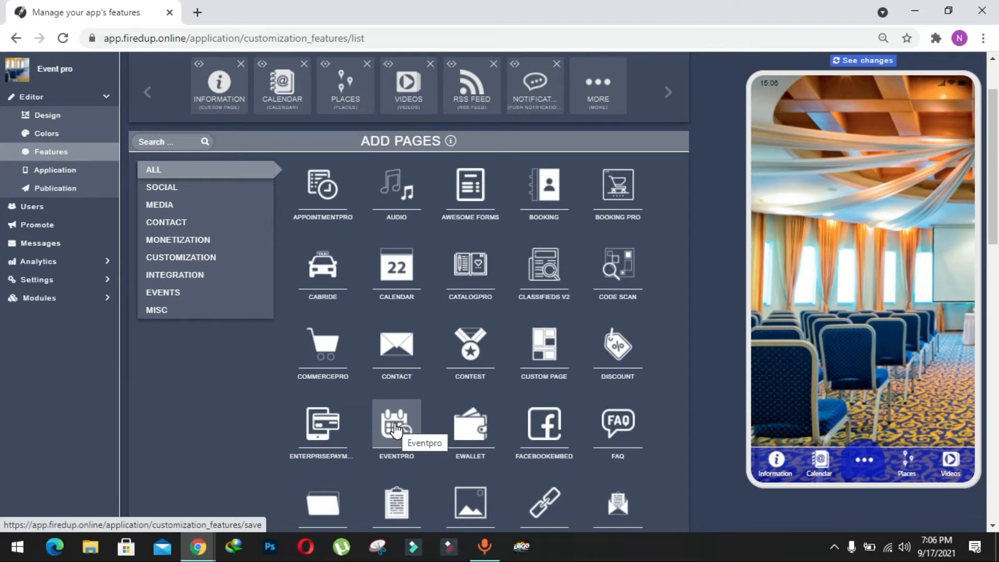
left_click(395, 429)
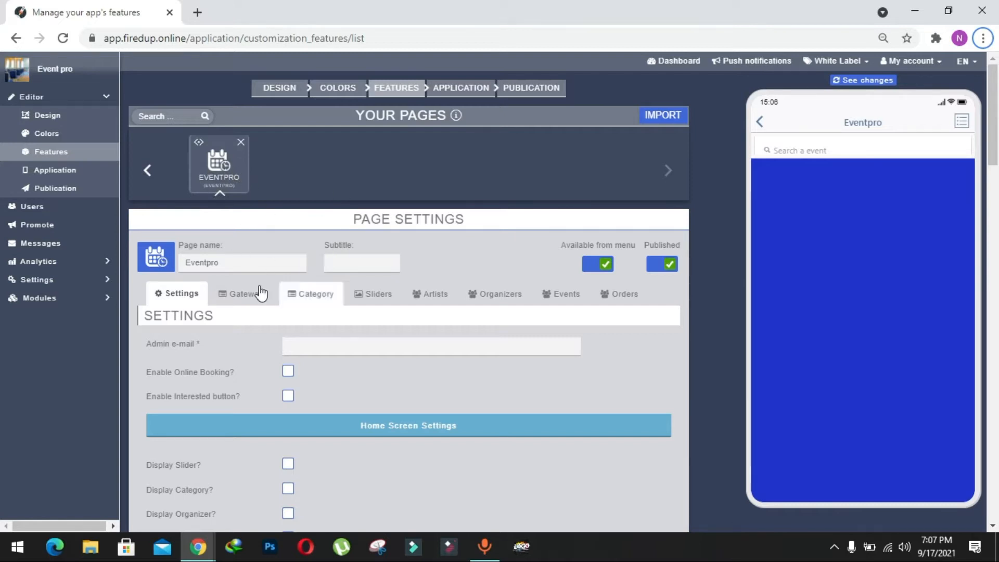
Step: Fill in a new Eventpro organizer named Idea Groove with website ideagroove.com and bio "Best Event Organizer in the United States. Based in Florida."
scroll(333, 233, "down", 1)
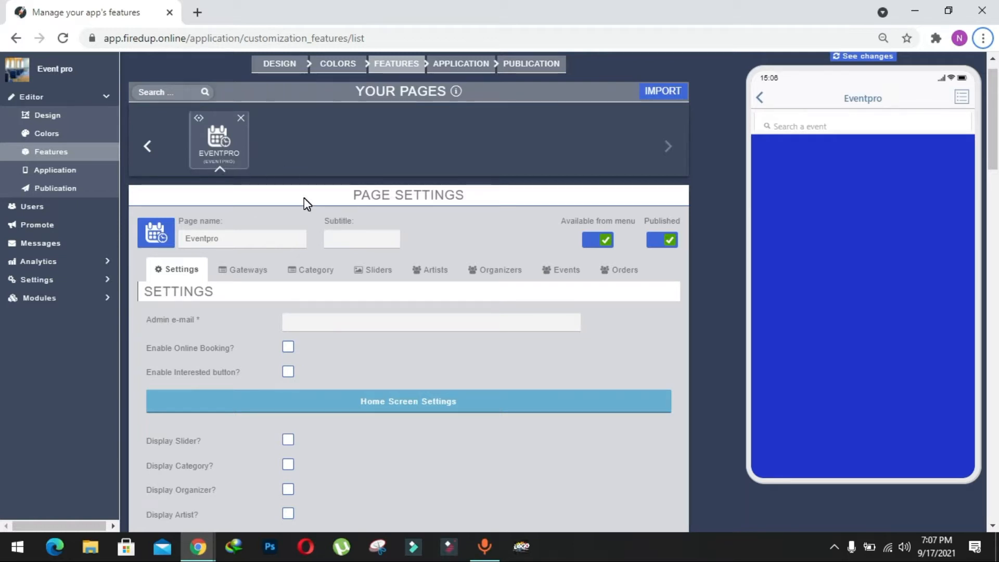
left_click(478, 276)
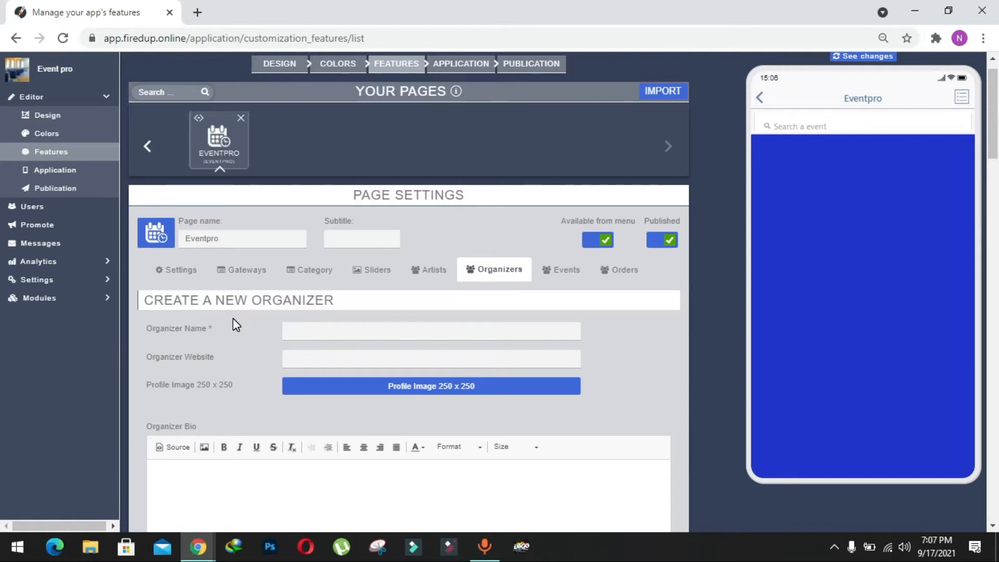
scroll(232, 317, "down", 1)
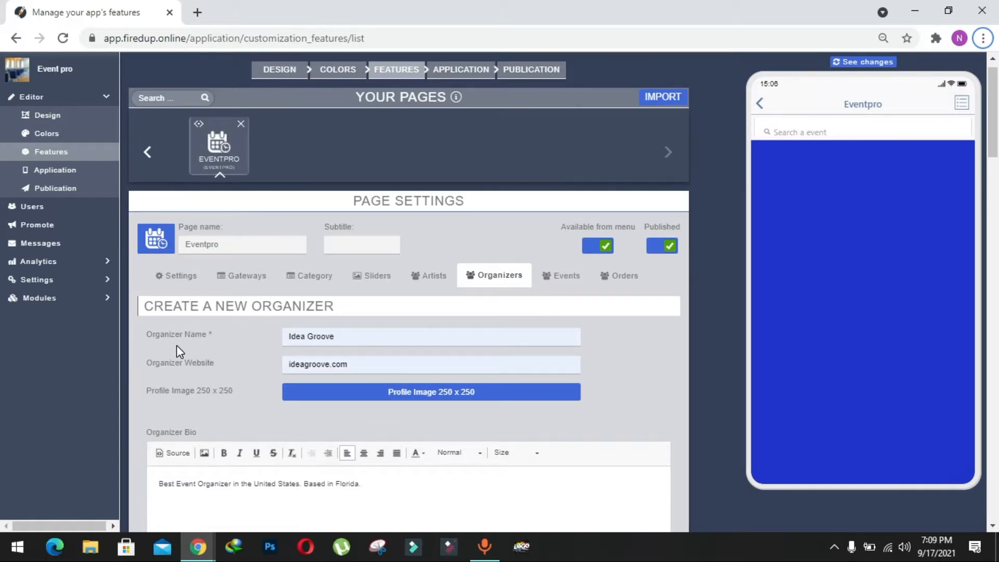
left_click(350, 337)
left_click(245, 339)
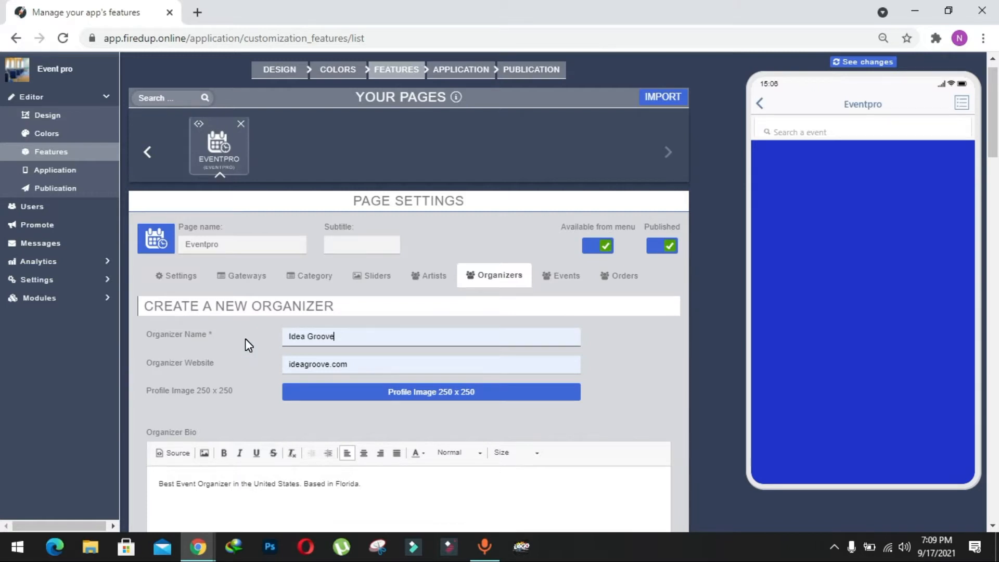
scroll(245, 338, "down", 1)
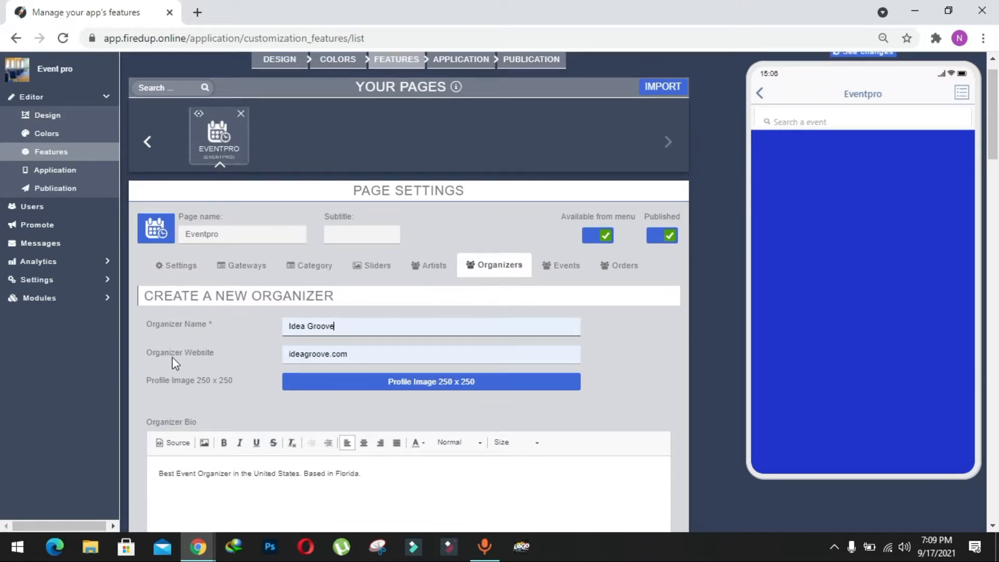
left_click(349, 360)
left_click(242, 360)
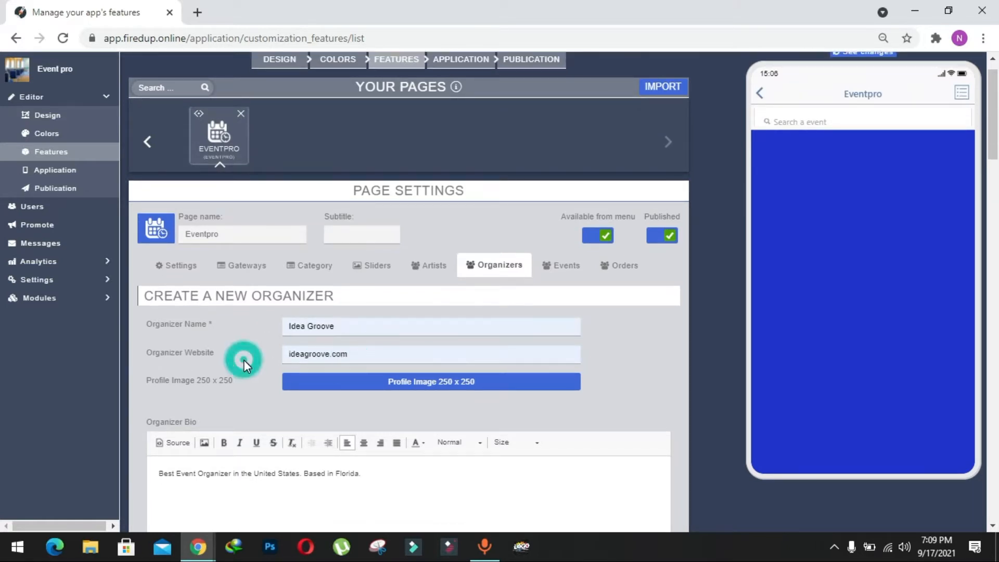
scroll(244, 360, "down", 1)
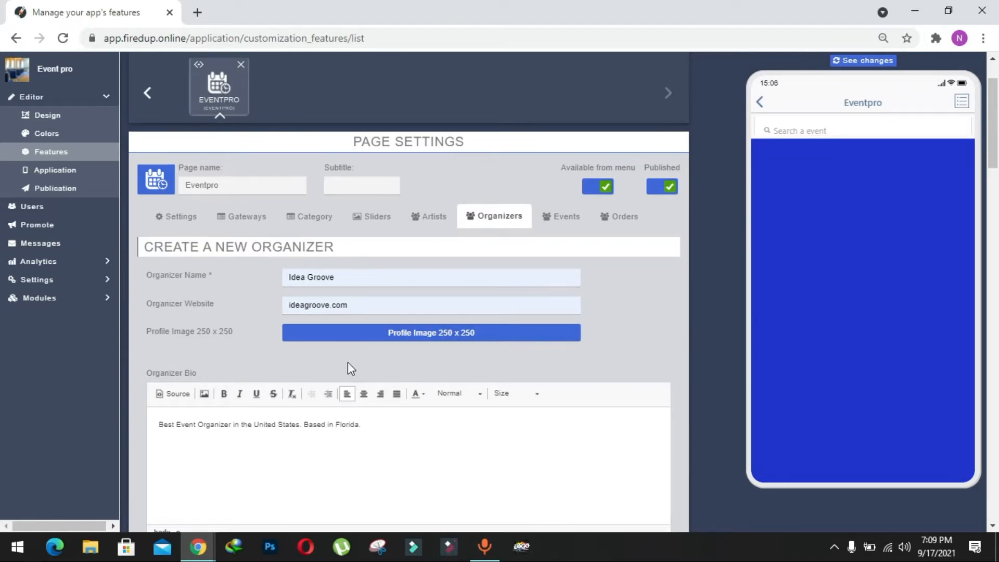
Step: Upload the Idea Grove logo sbi6ZKix as the organizer's profile image and accept its crop
left_click(424, 338)
scroll(705, 164, "down", 1)
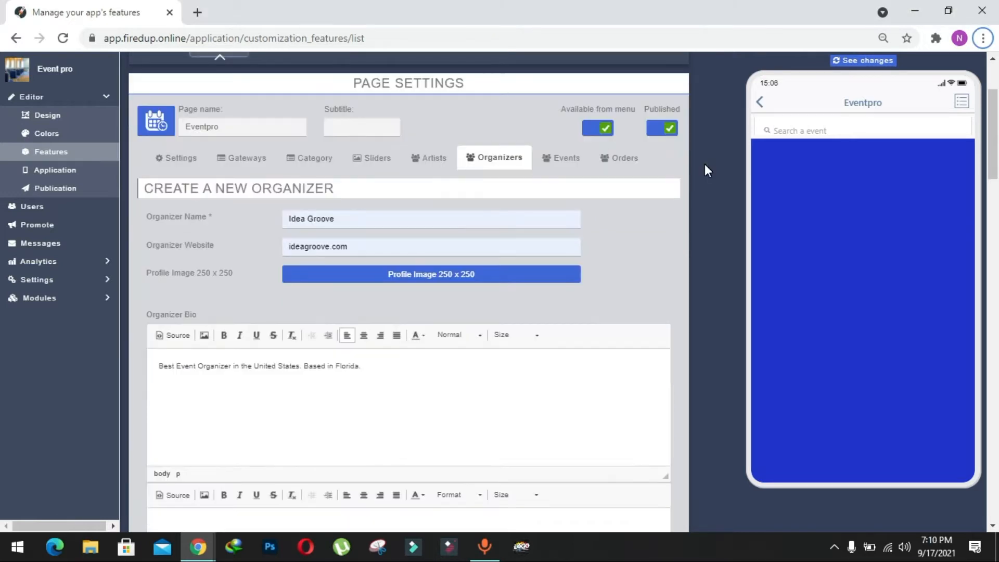
left_click(491, 274)
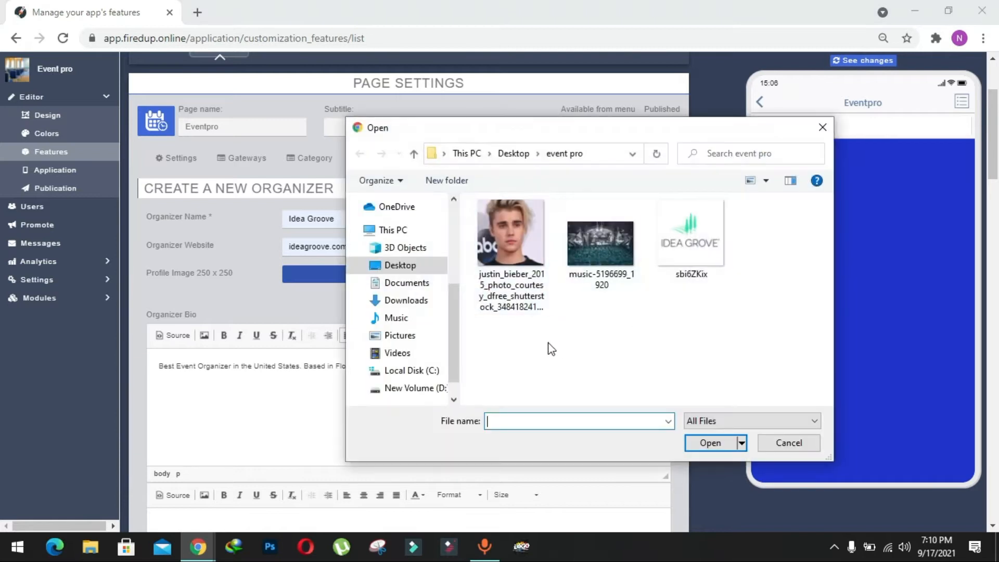
double_click(692, 260)
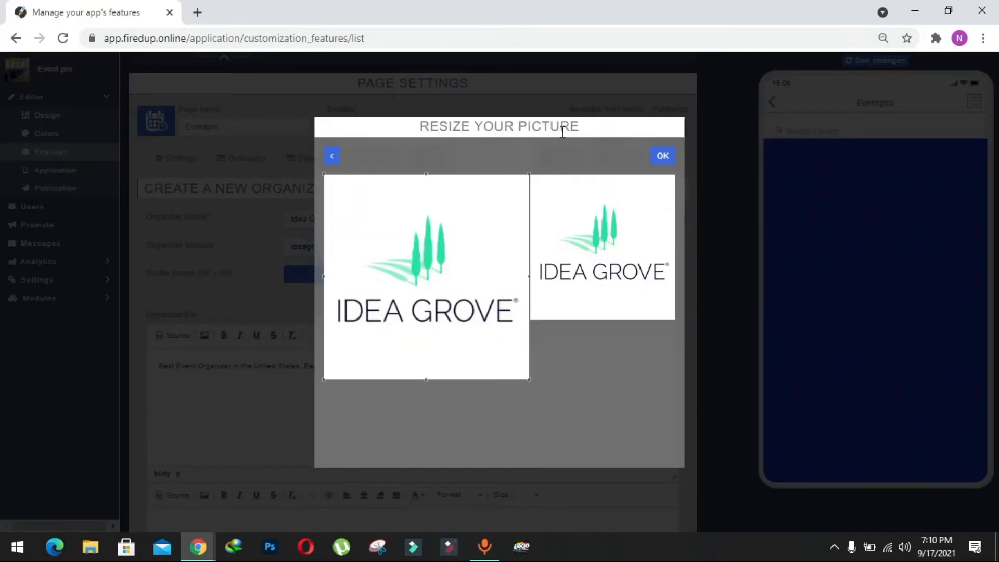
left_click(673, 163)
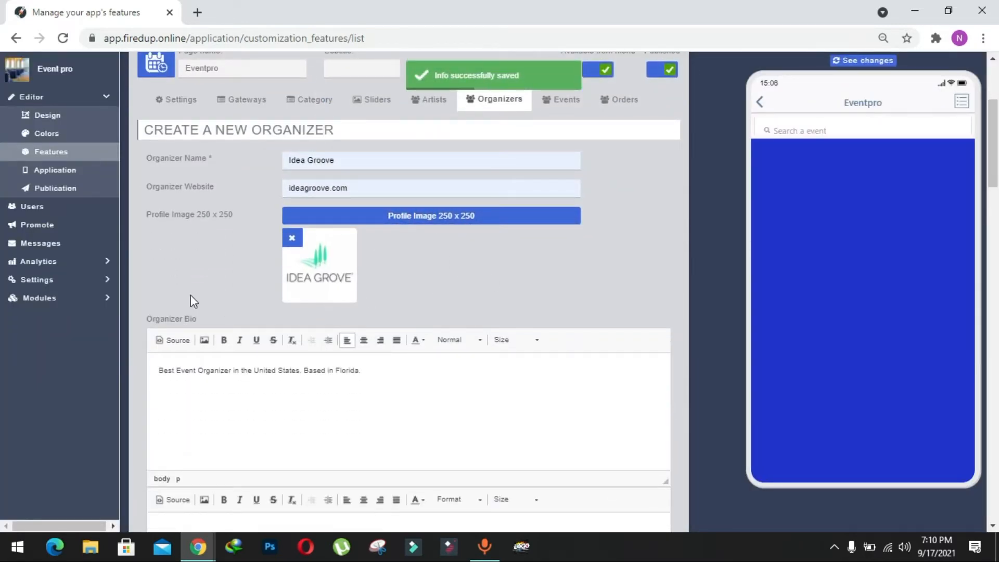
Step: Complete the organizer with the event pages description "Singing event management", enable Active and Display At Home, and submit it
scroll(353, 284, "down", 1)
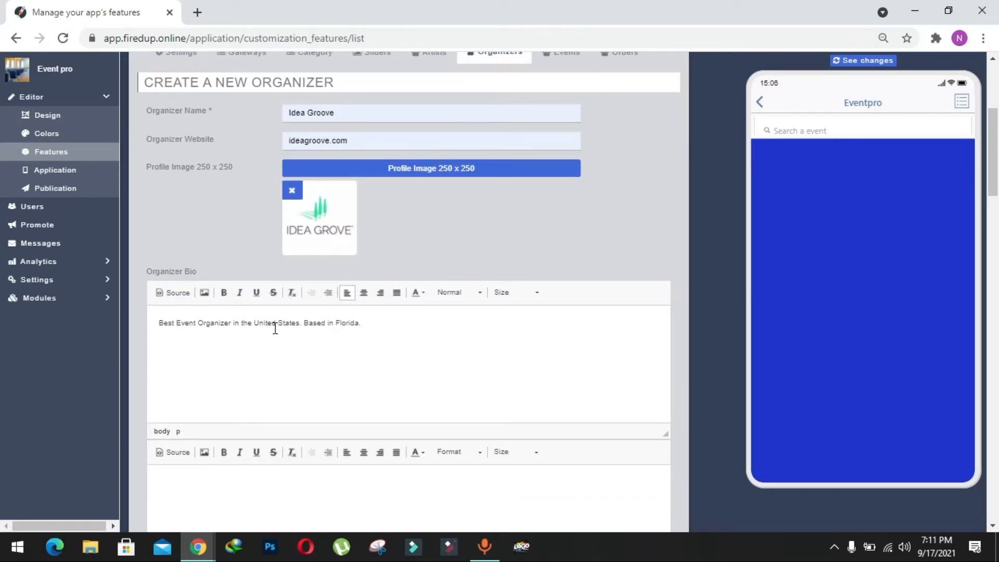
scroll(275, 329, "down", 6)
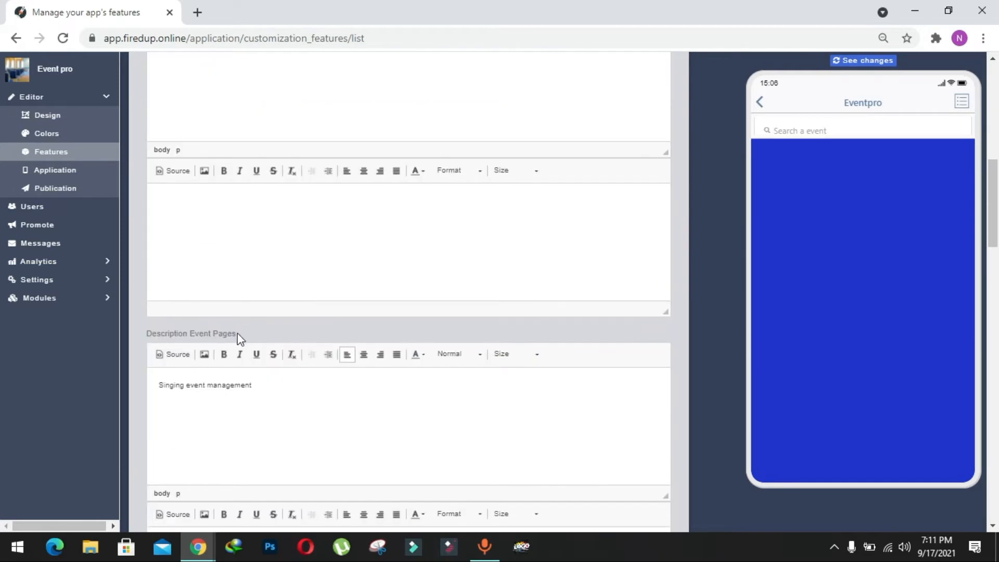
scroll(276, 394, "down", 2)
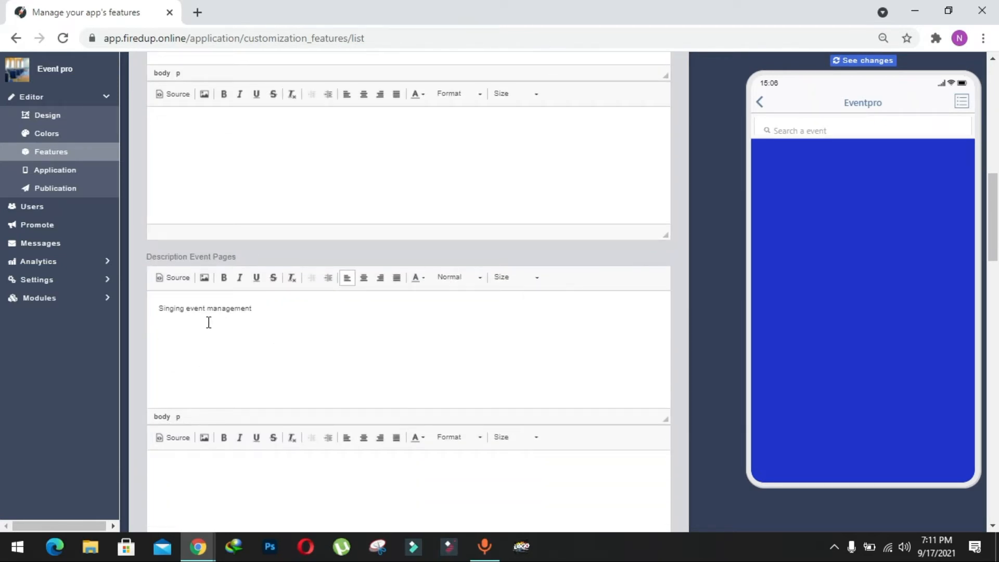
scroll(266, 334, "down", 3)
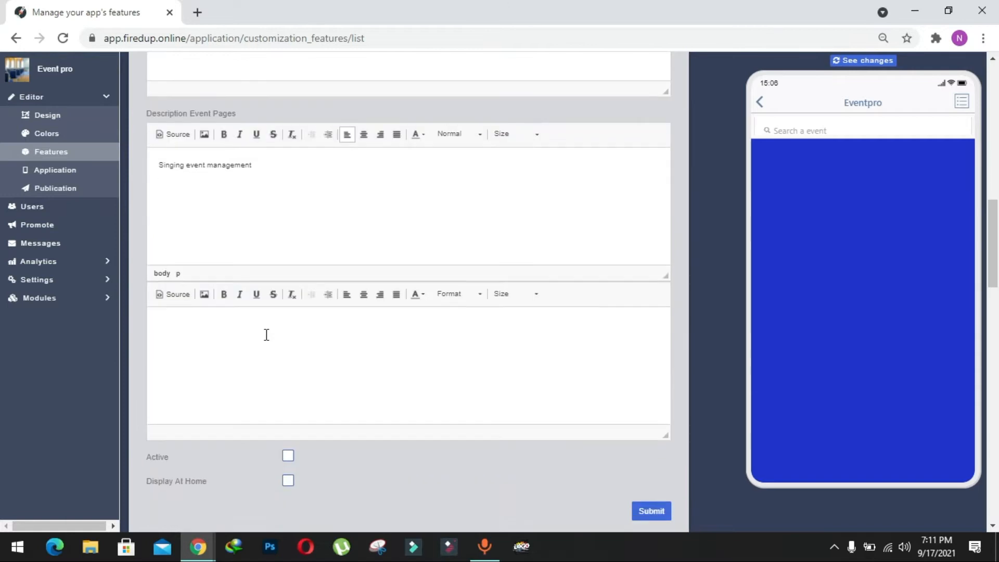
scroll(265, 335, "down", 2)
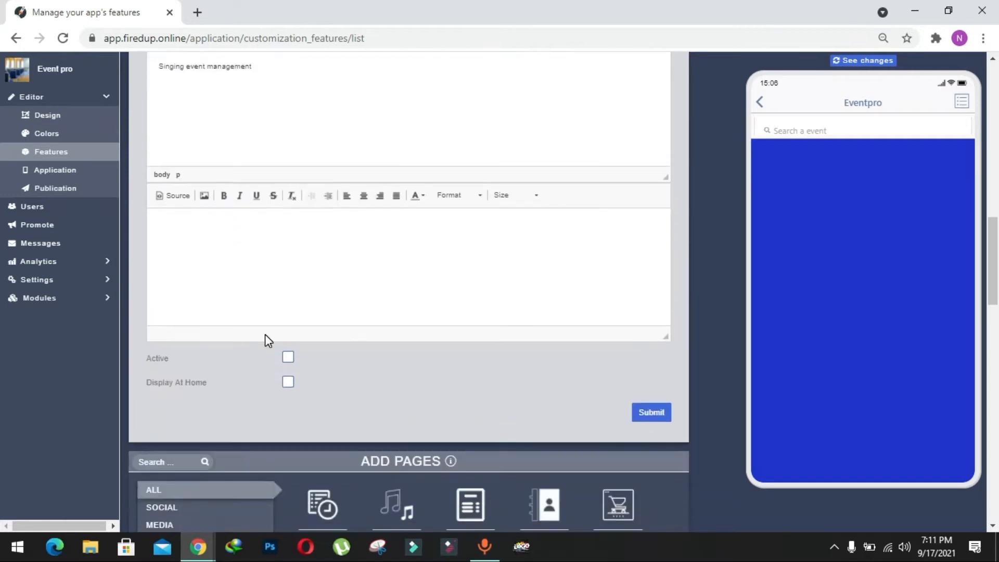
left_click(287, 357)
scroll(379, 306, "up", 1)
scroll(364, 328, "down", 1)
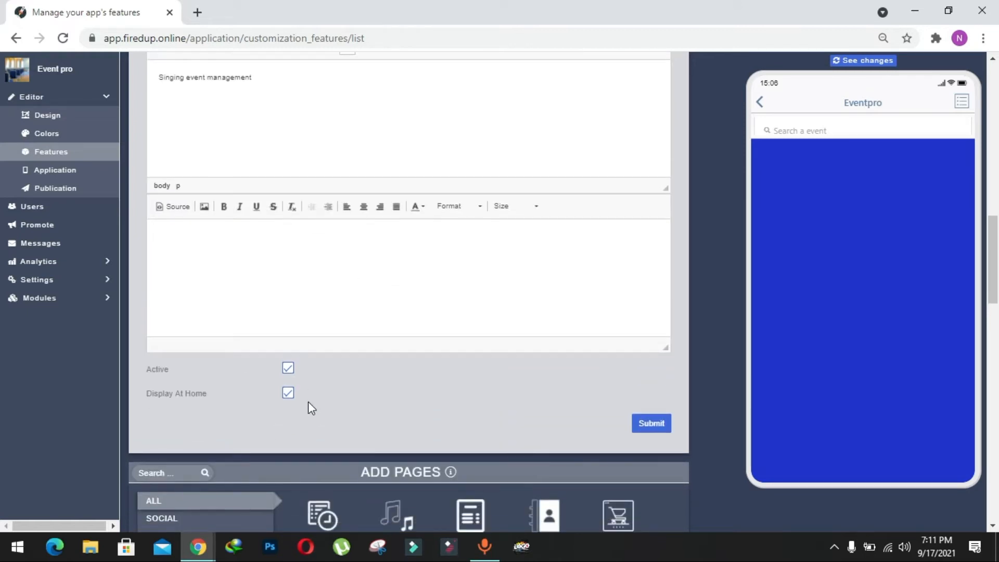
scroll(327, 395, "up", 1)
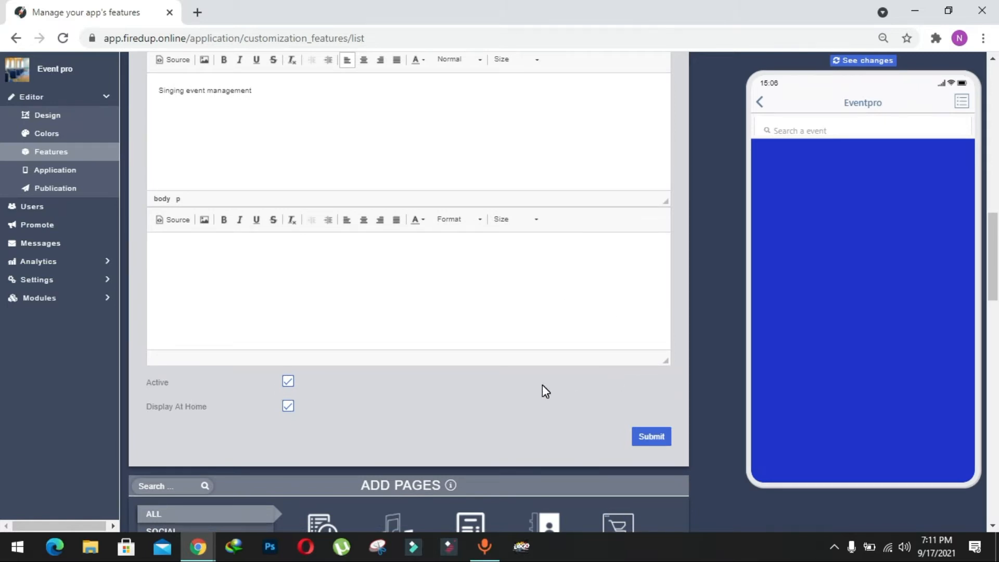
scroll(542, 387, "up", 1)
left_click(639, 452)
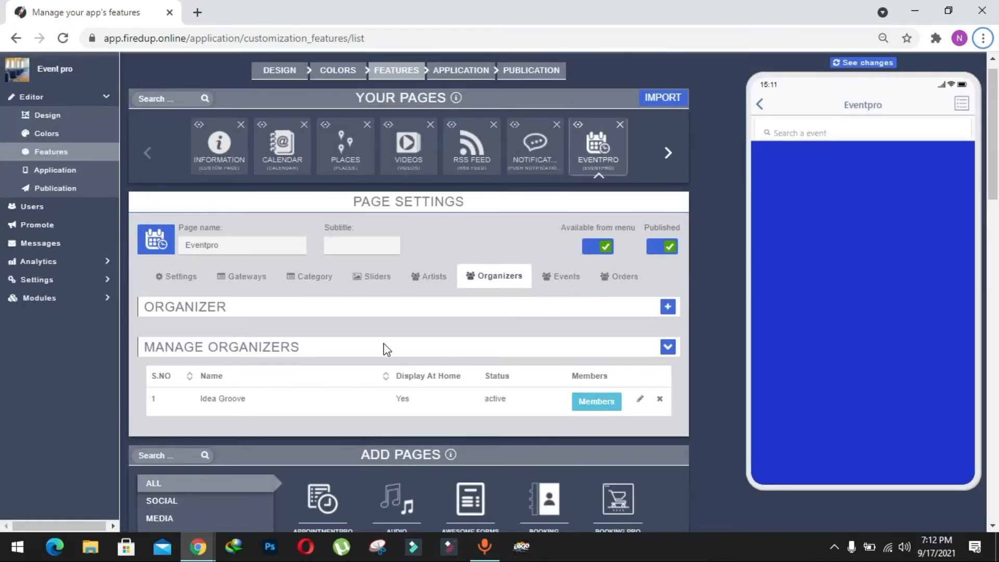
Step: Fill in a new active, home-displayed artist, Justin Biebr, with date of birth, location Canada, specification Singer and a short biography
scroll(383, 342, "down", 1)
scroll(383, 342, "up", 1)
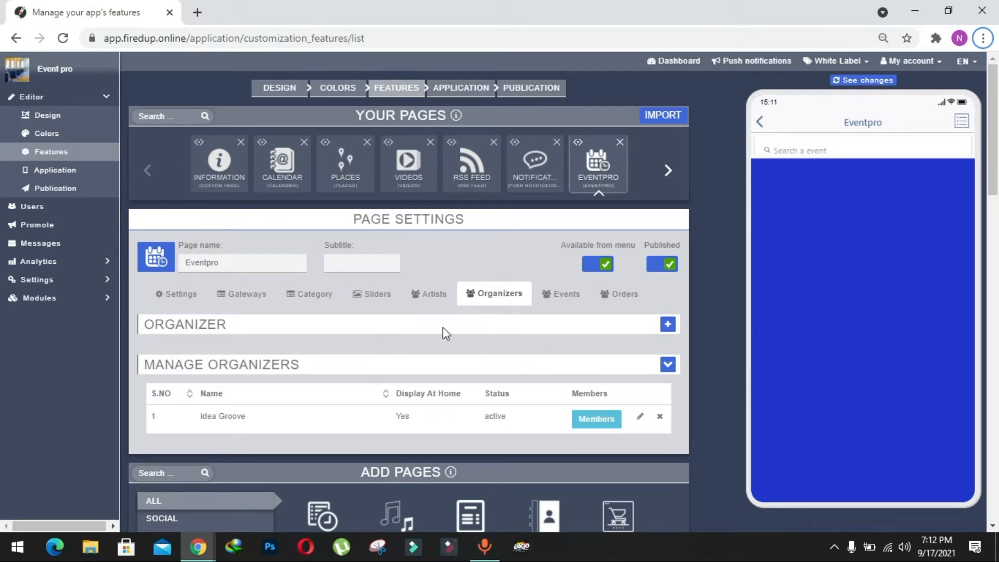
left_click(429, 298)
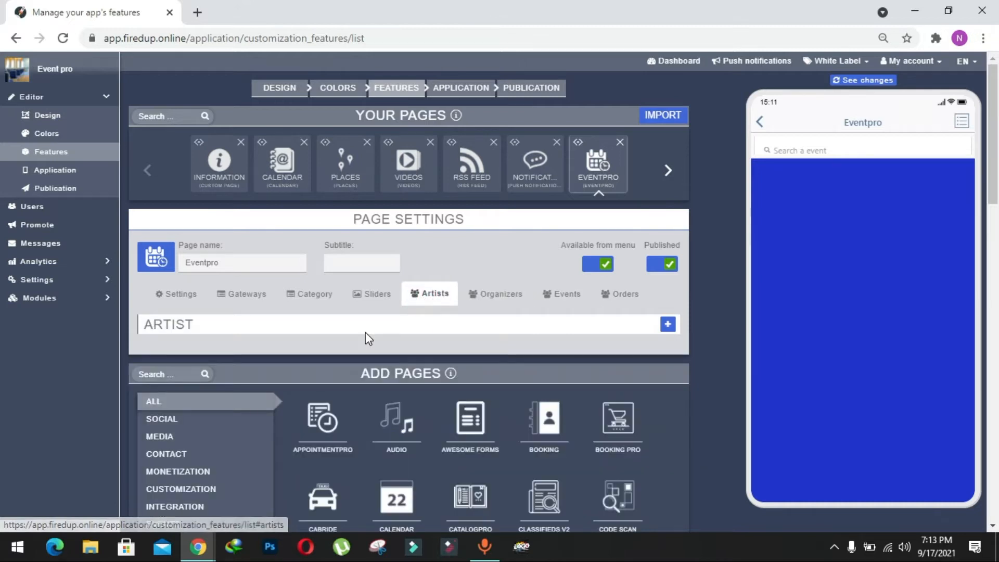
left_click(667, 326)
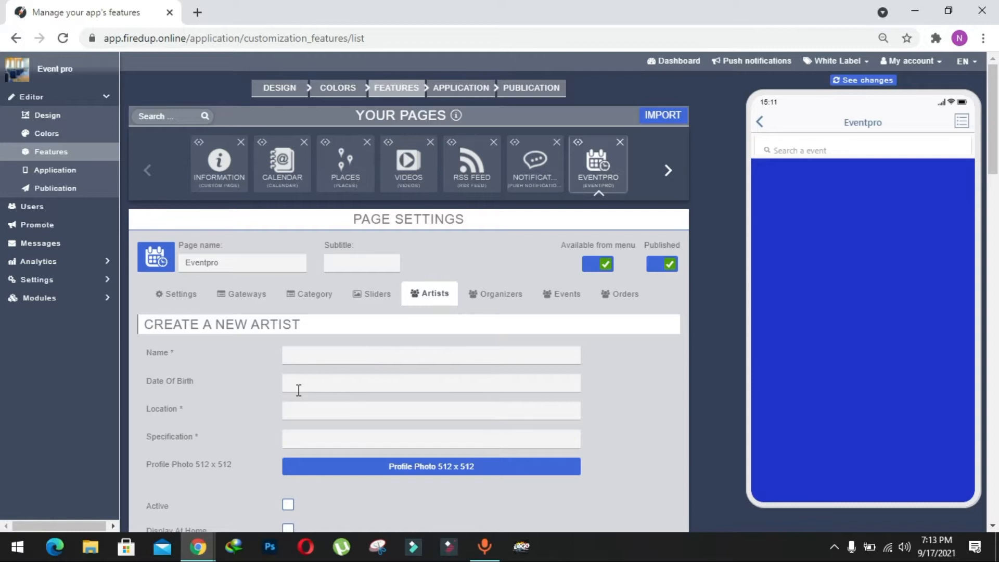
scroll(240, 358, "down", 1)
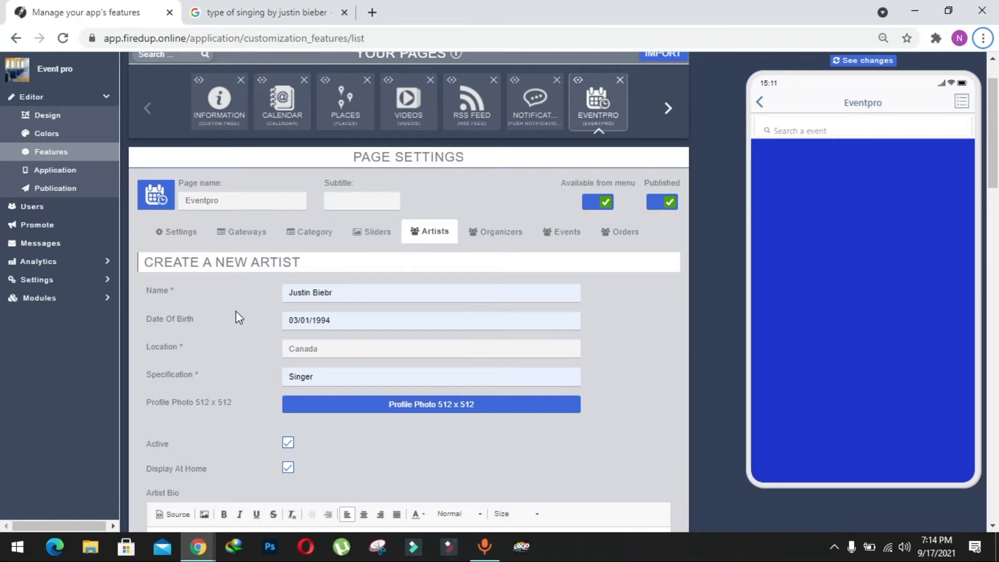
scroll(286, 303, "down", 1)
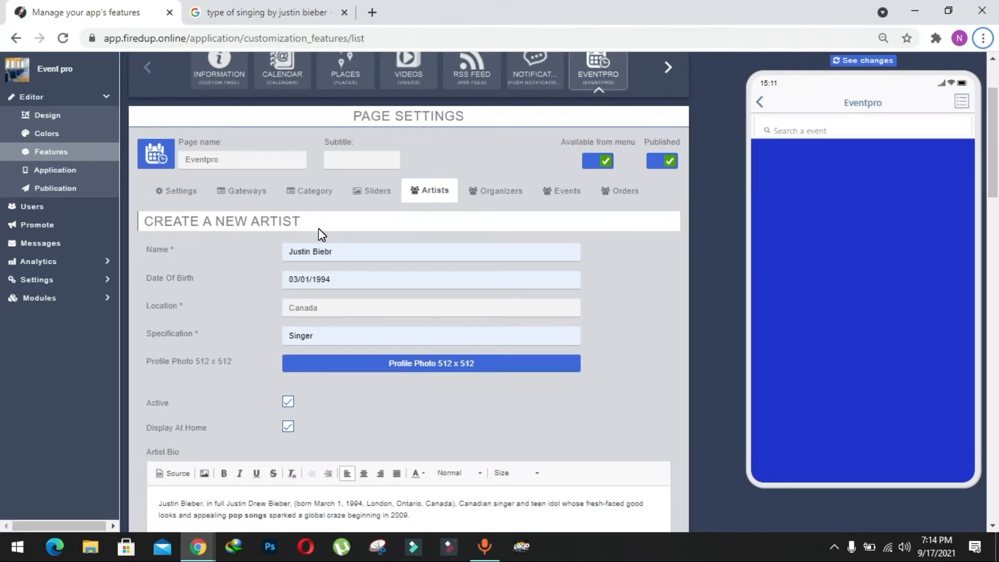
scroll(321, 234, "down", 1)
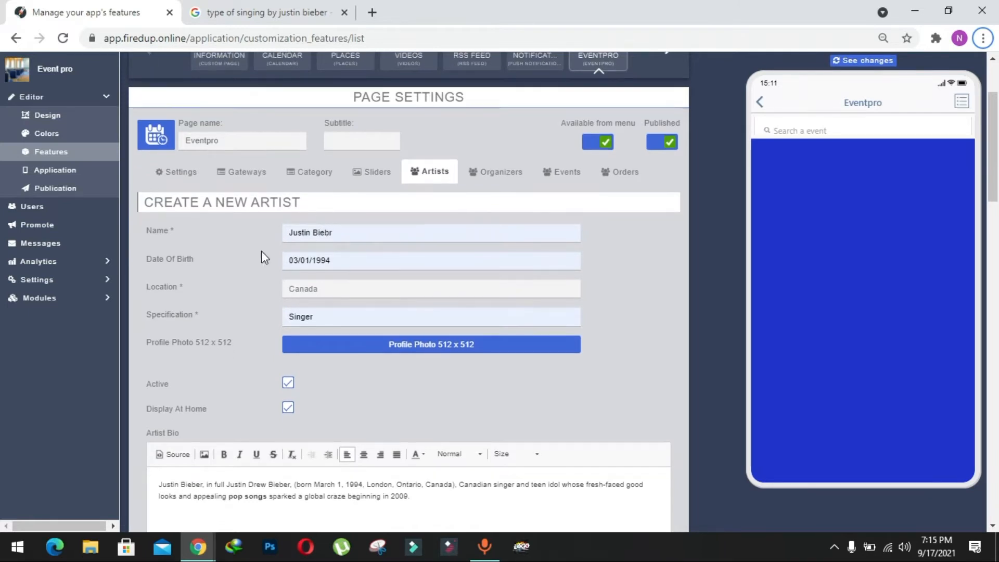
scroll(310, 270, "down", 1)
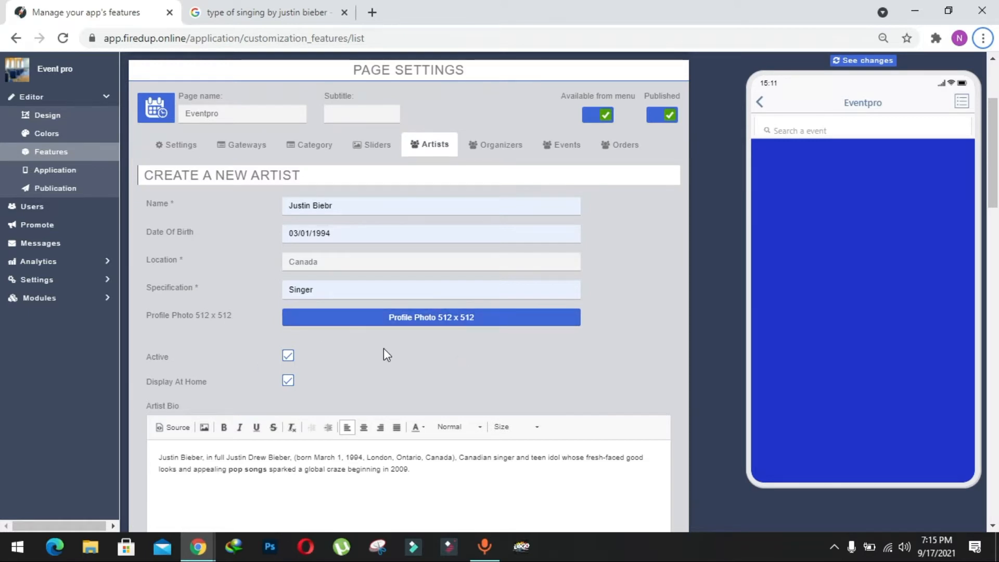
Step: Upload the justin_bieber_2015 picture as the artist's profile photo and accept its crop
left_click(413, 317)
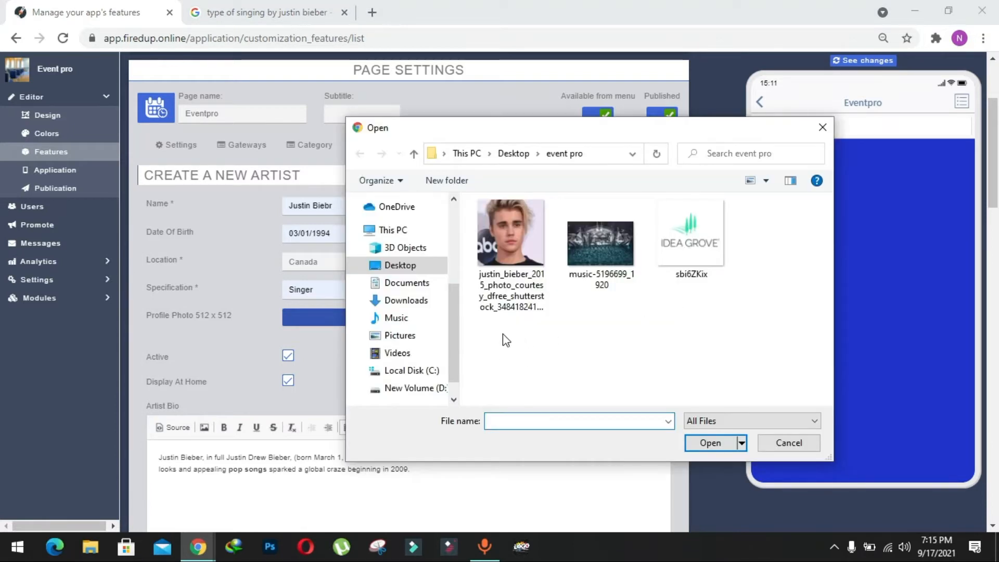
double_click(507, 248)
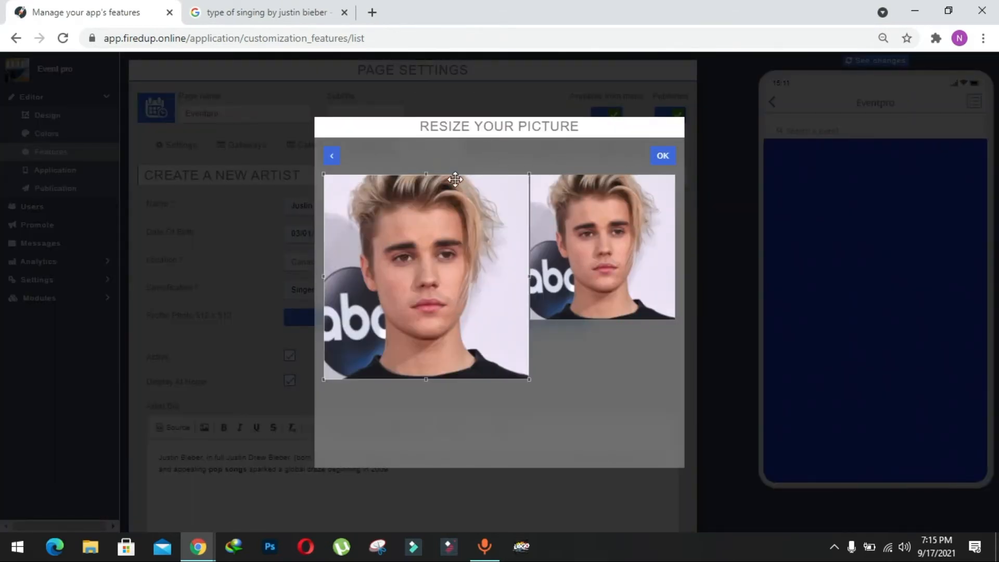
left_click(447, 243)
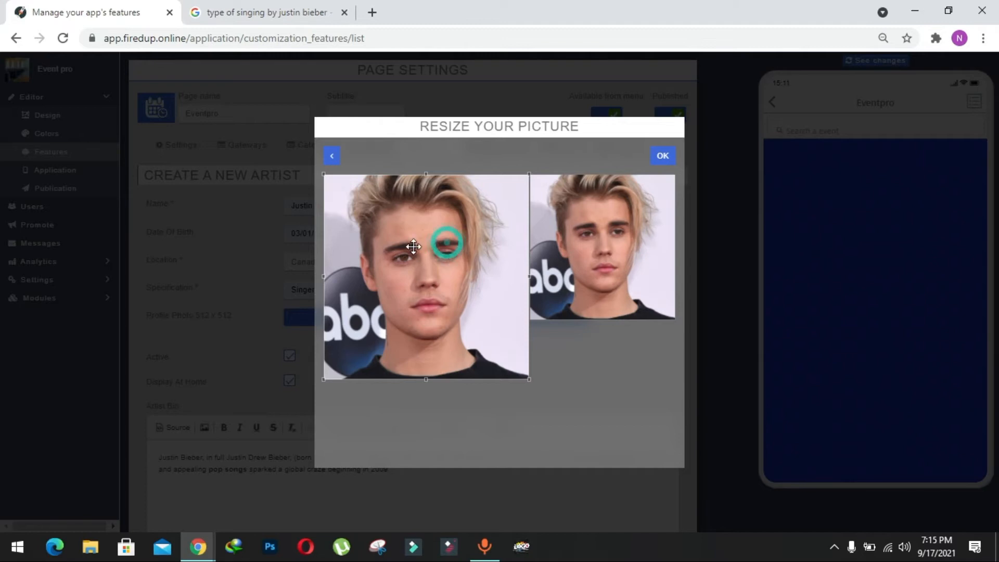
left_click(672, 158)
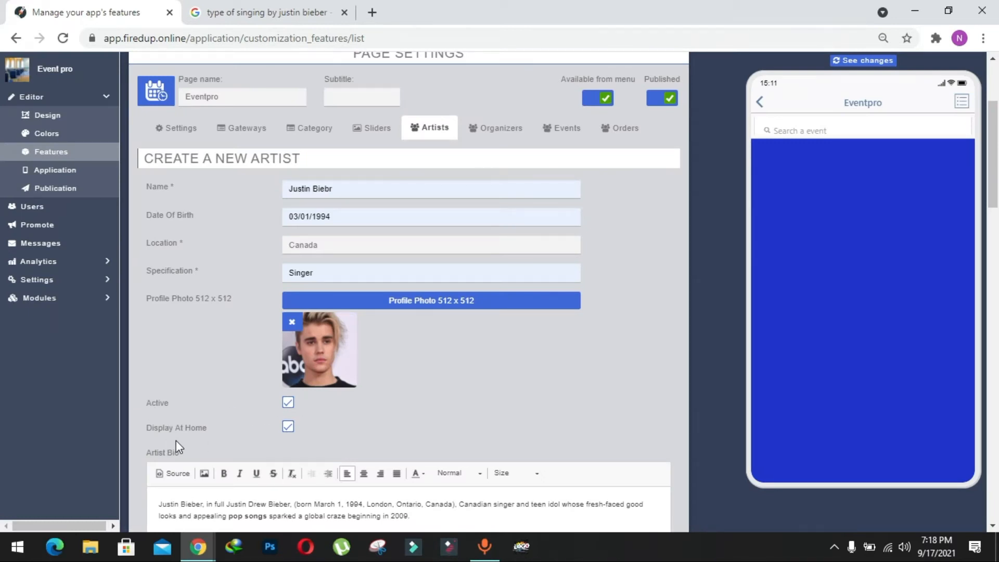
Step: Review the new artist's details and biography, and submit the artist
scroll(342, 429, "down", 1)
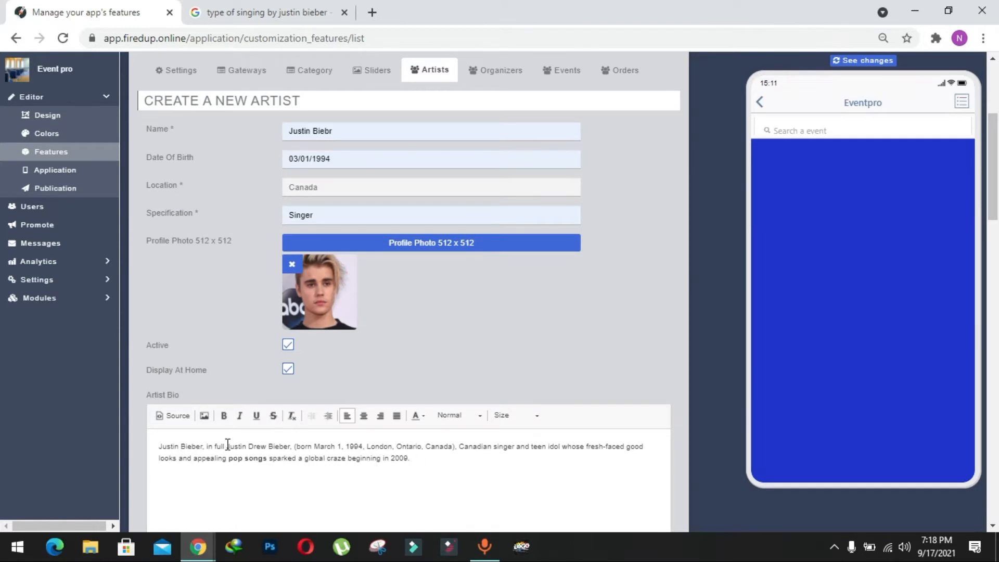
scroll(272, 466, "down", 1)
scroll(312, 401, "down", 5)
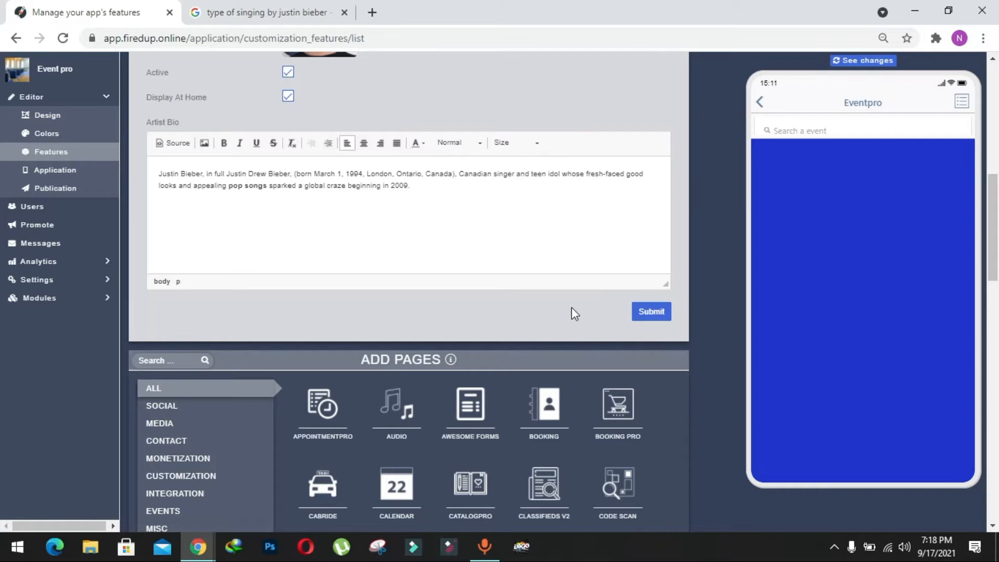
scroll(610, 309, "up", 2)
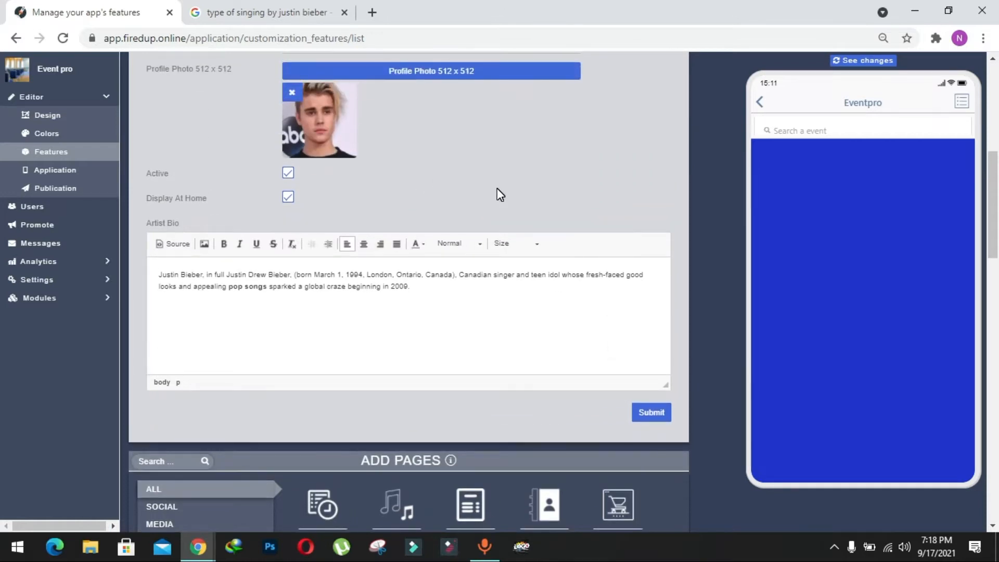
scroll(498, 194, "up", 1)
scroll(497, 195, "down", 1)
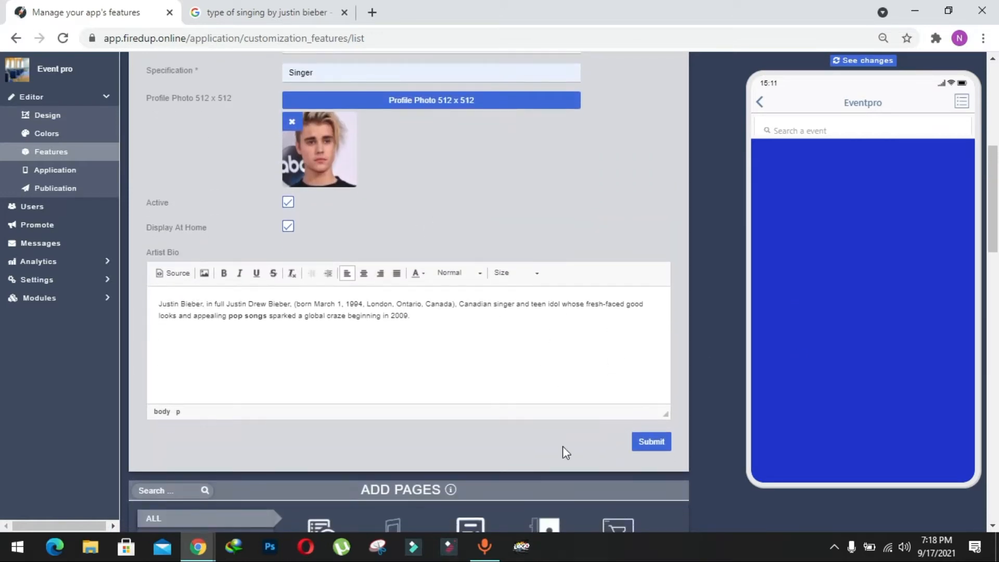
left_click(651, 442)
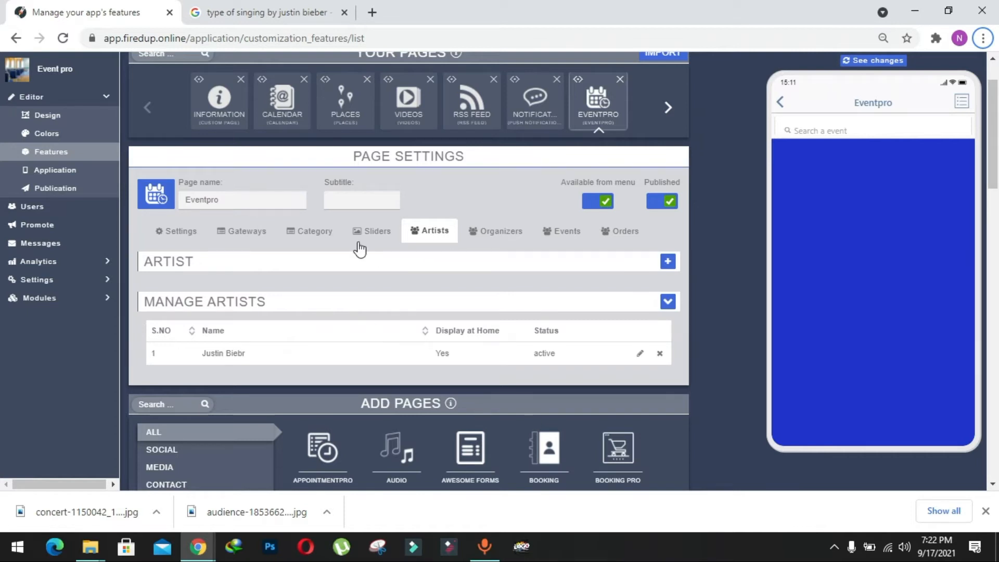
Step: Fill in a new Eventpro slider named Slider 1, valid from 08/26/2021 01:00 until 09/18/2021 03:00
left_click(368, 237)
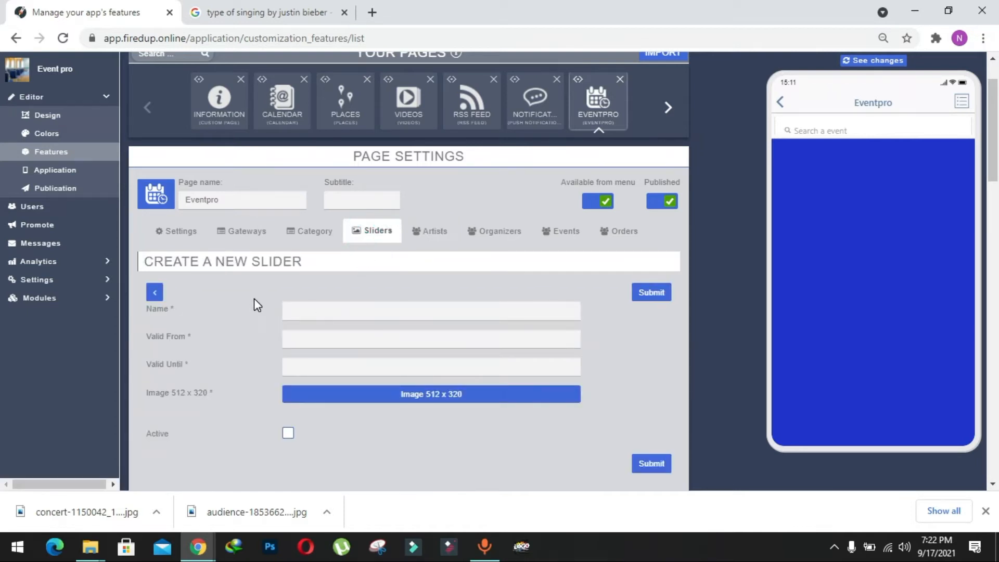
scroll(254, 301, "down", 1)
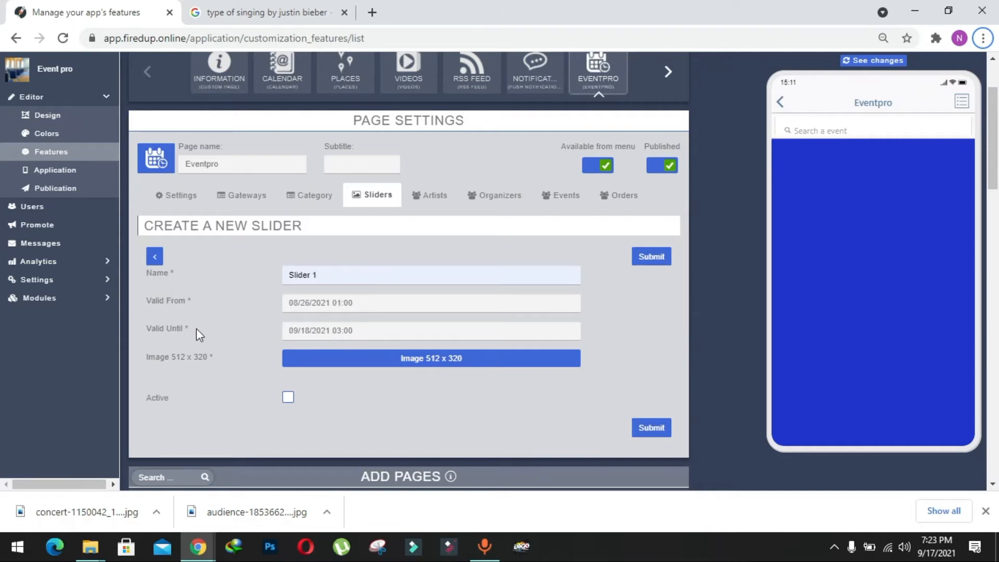
scroll(346, 334, "down", 1)
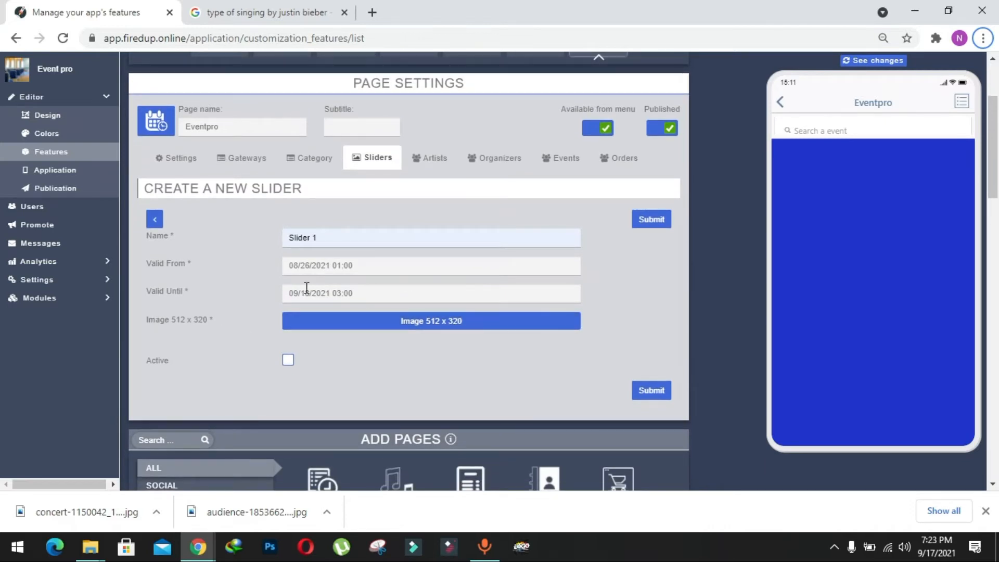
Step: Upload audience-1853662_1920 as the image of Slider 1 and accept its crop
left_click(419, 335)
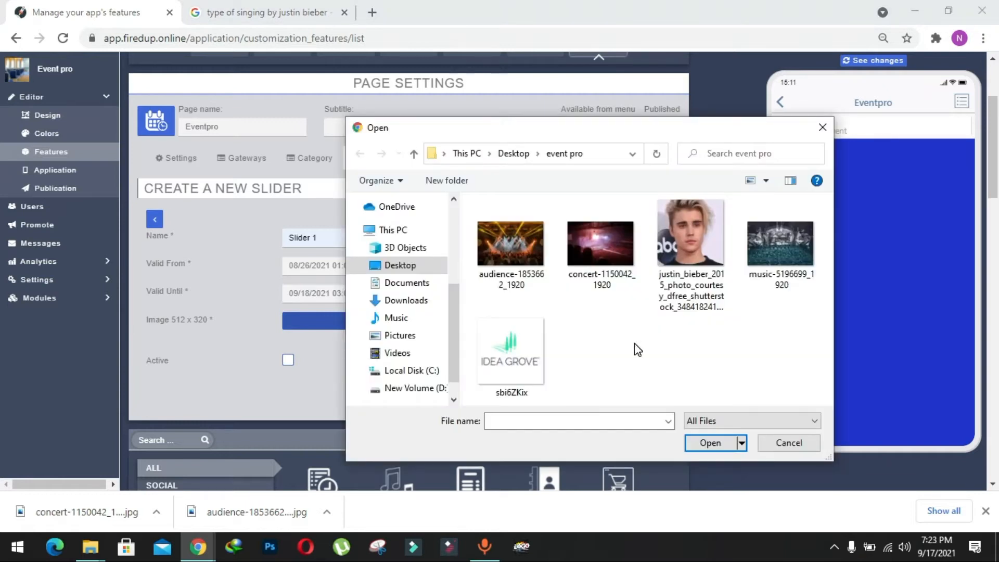
double_click(496, 241)
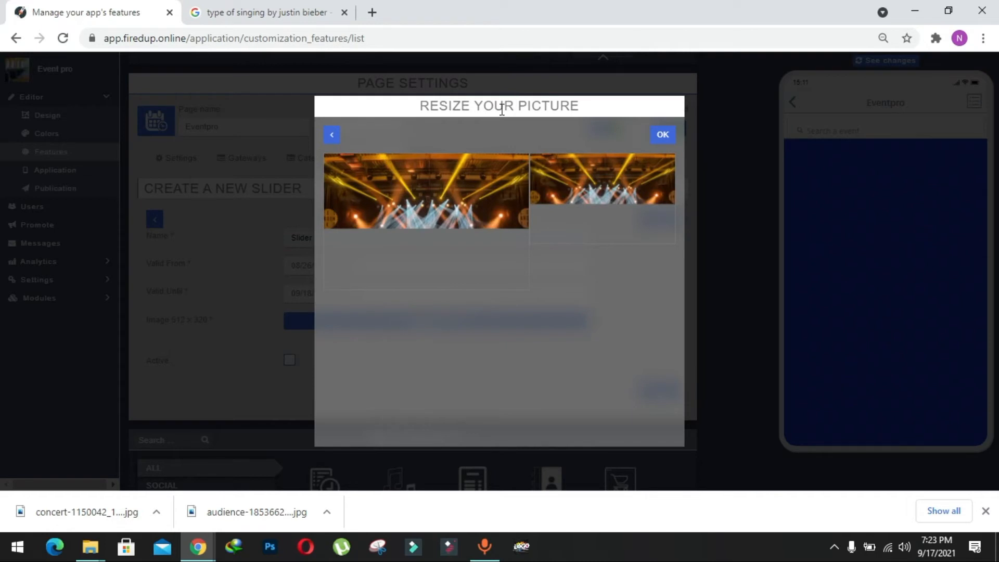
left_click(659, 136)
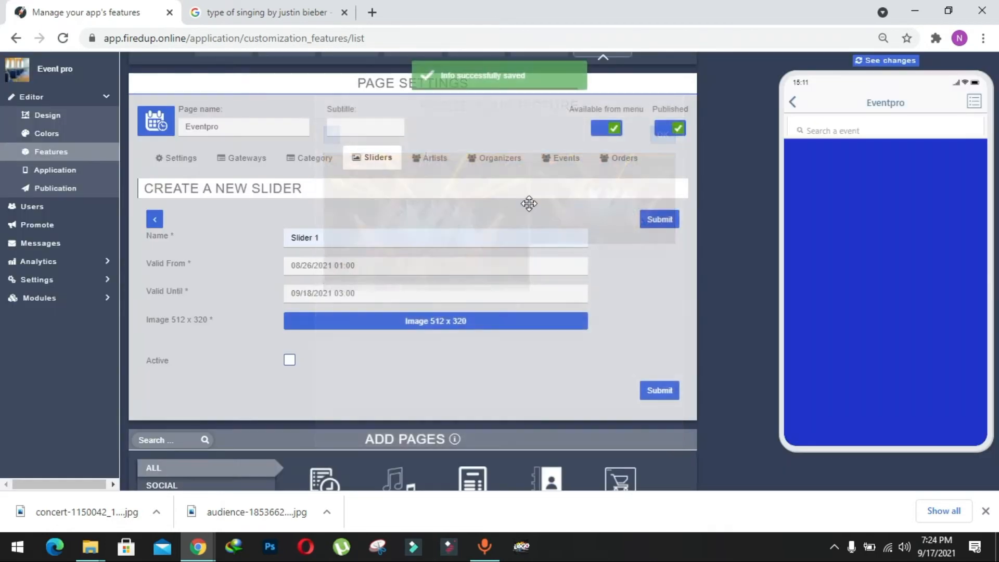
scroll(468, 265, "down", 1)
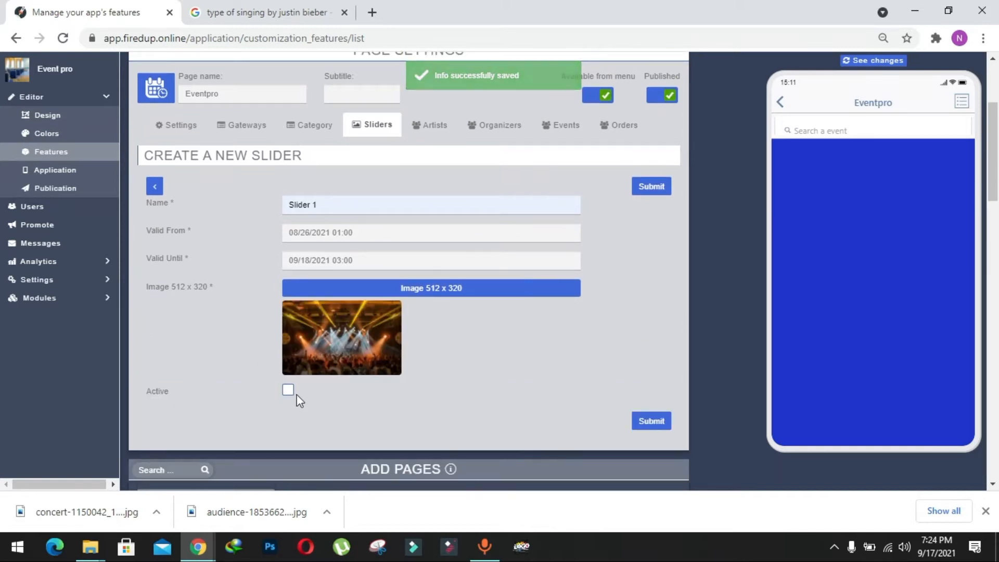
Step: Mark Slider 1 as active and submit the new slider
left_click(288, 391)
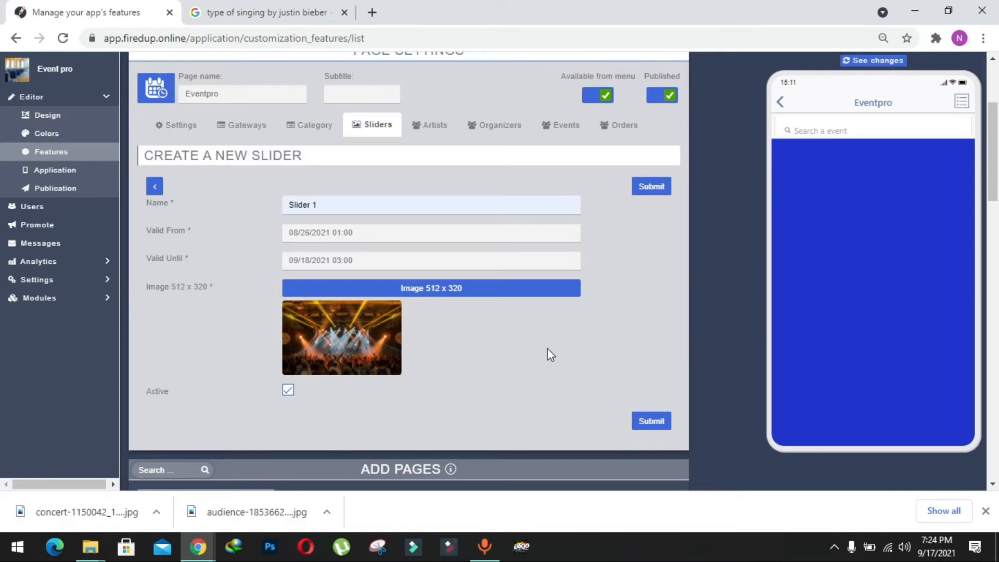
left_click(651, 419)
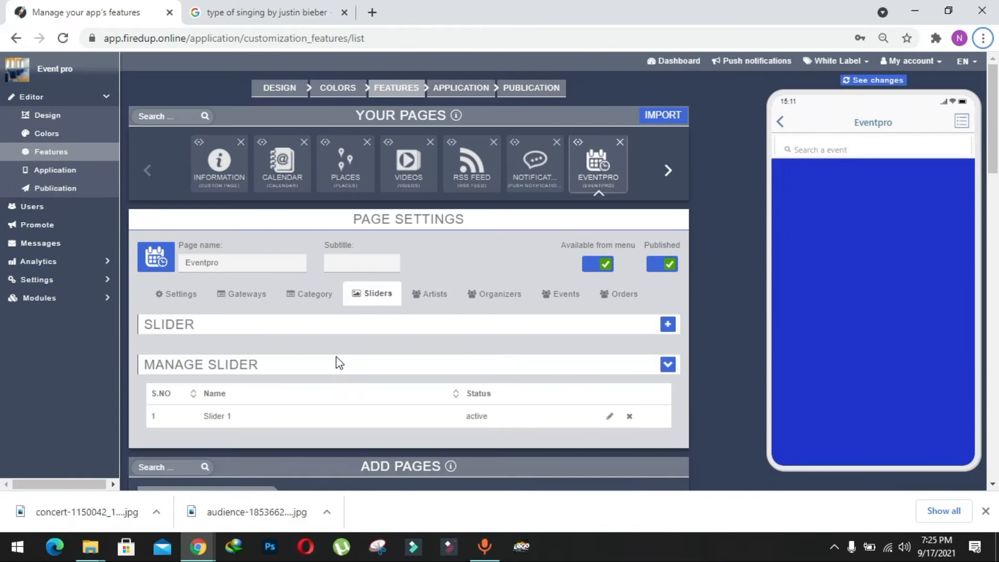
Step: Create an Eventpro category named Online that is active and displayed at home, and submit it
left_click(317, 303)
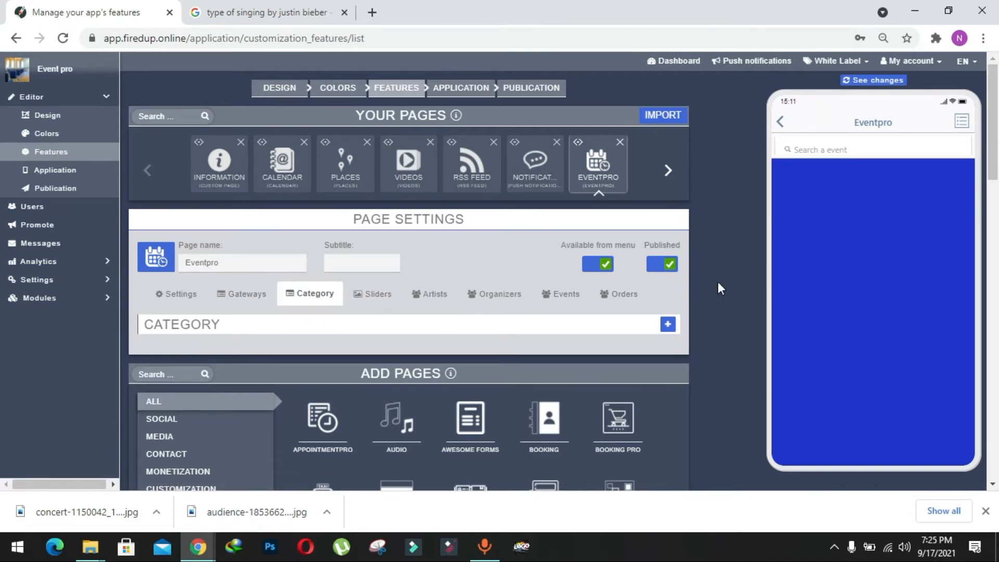
left_click(668, 324)
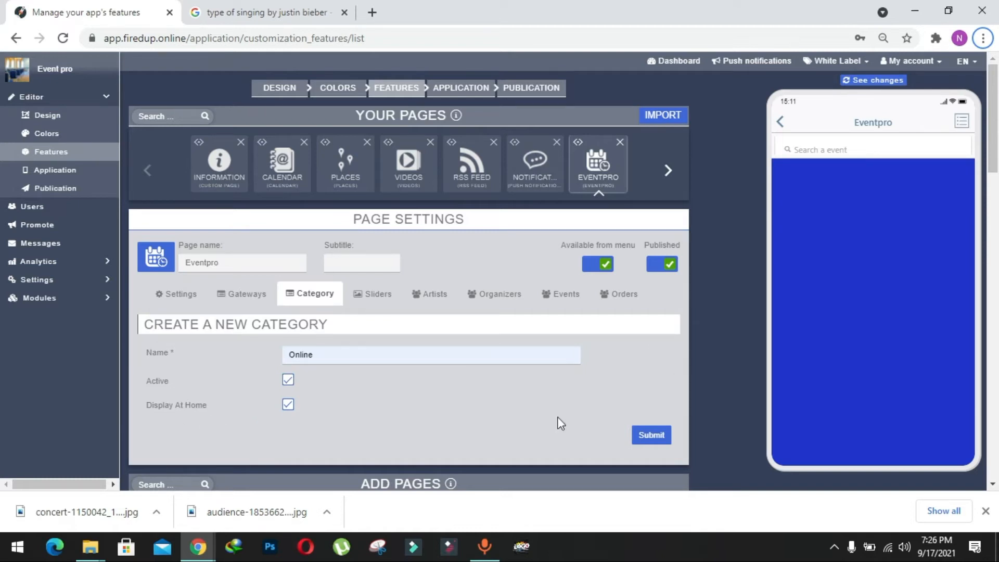
left_click(650, 434)
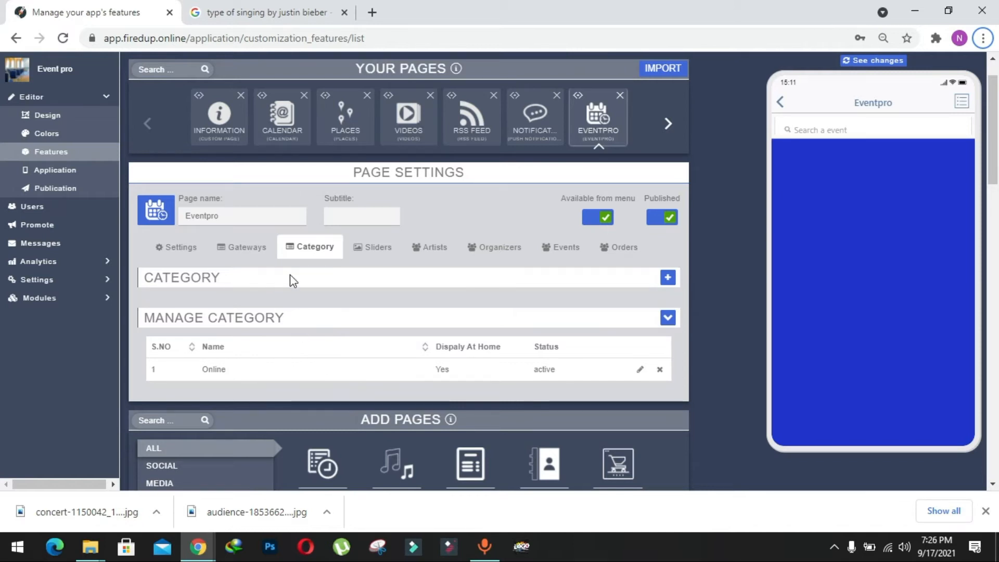
Step: Open the Paypal payment gateway for editing and set its payment mode to Live
left_click(246, 250)
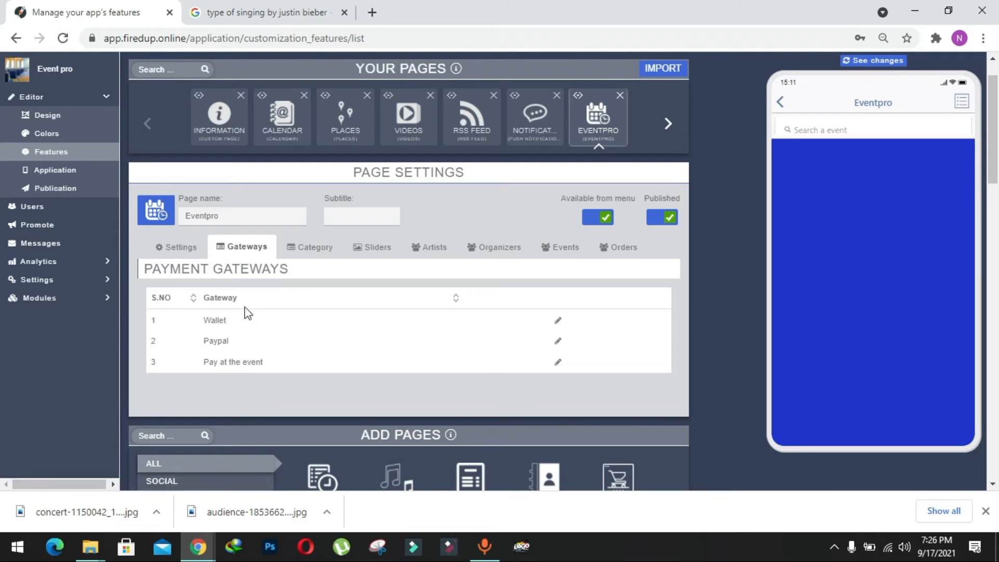
scroll(295, 279, "down", 2)
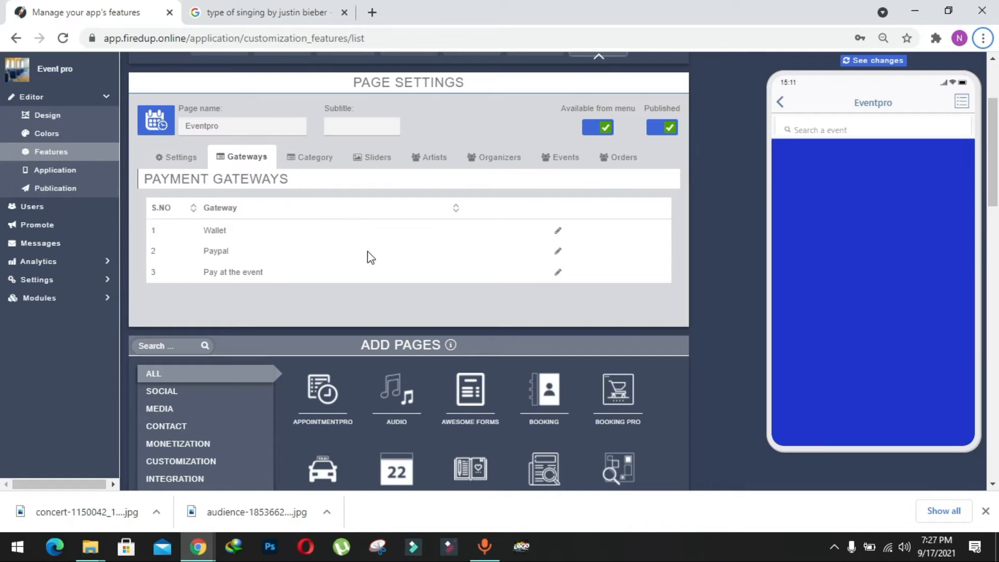
left_click(559, 252)
scroll(307, 264, "down", 1)
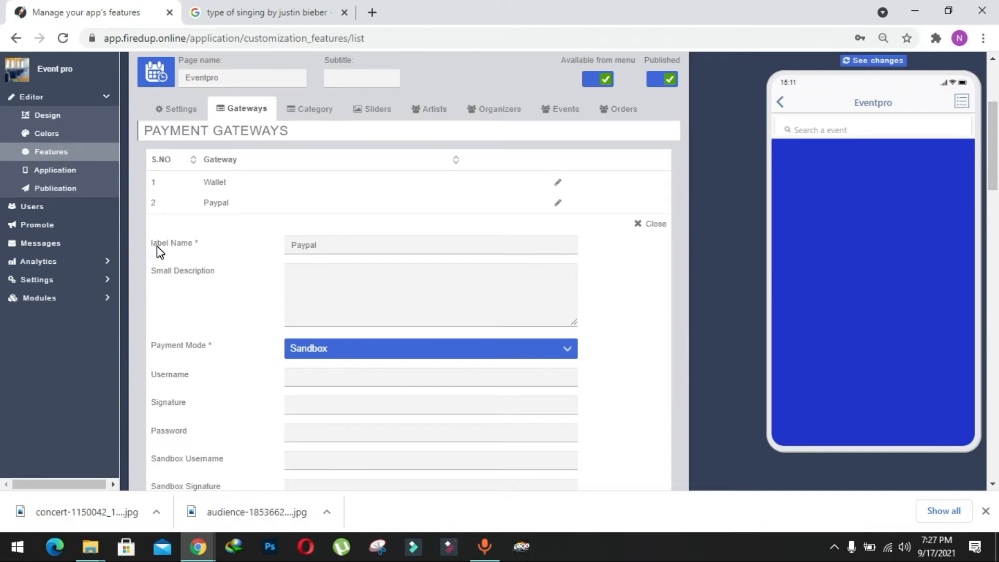
left_click(326, 282)
left_click(238, 280)
scroll(240, 282, "down", 2)
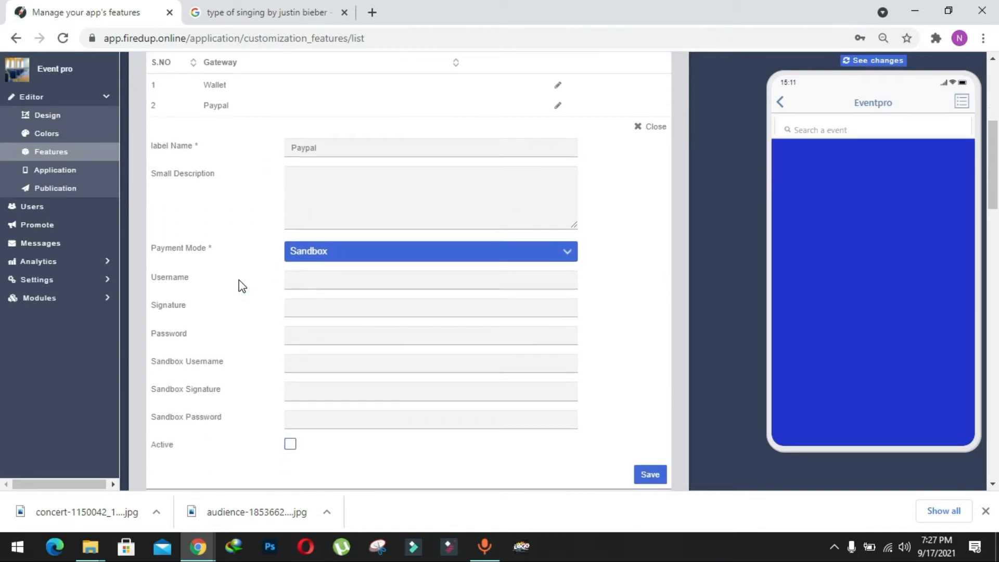
left_click(329, 253)
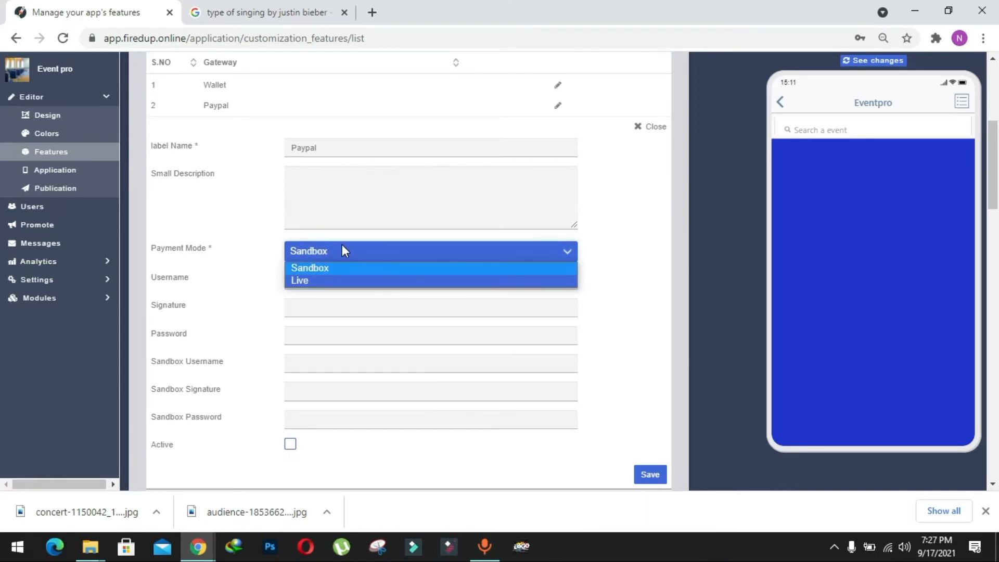
left_click(328, 281)
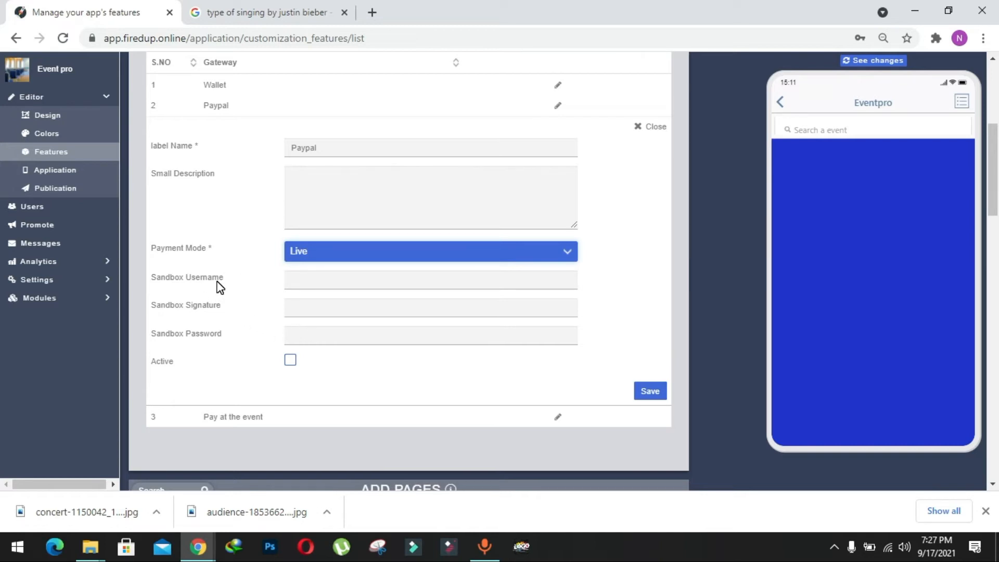
Step: Enter the Paypal gateway's sandbox username, sandbox signature and sandbox password, make it active and save it
left_click(294, 363)
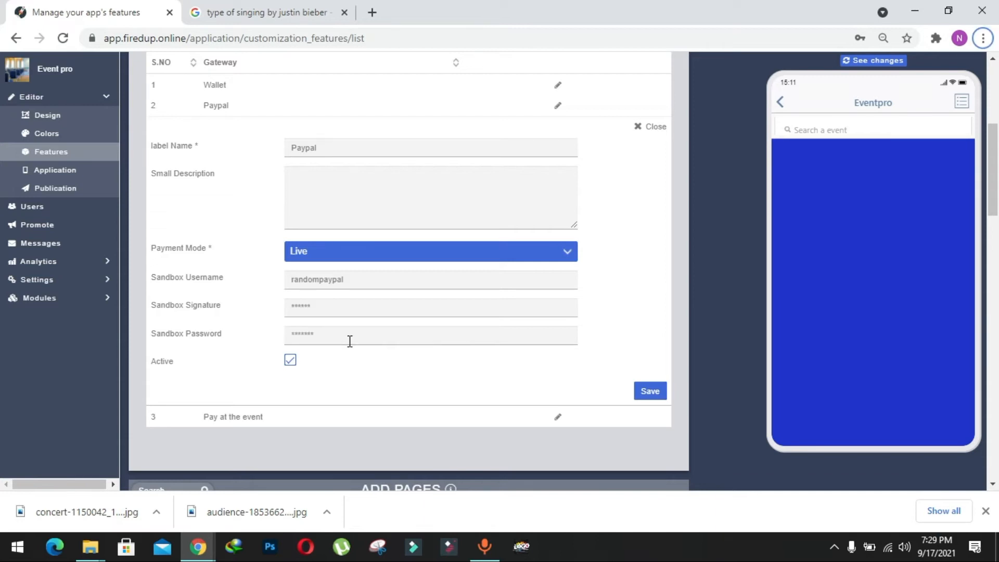
scroll(506, 304, "up", 1)
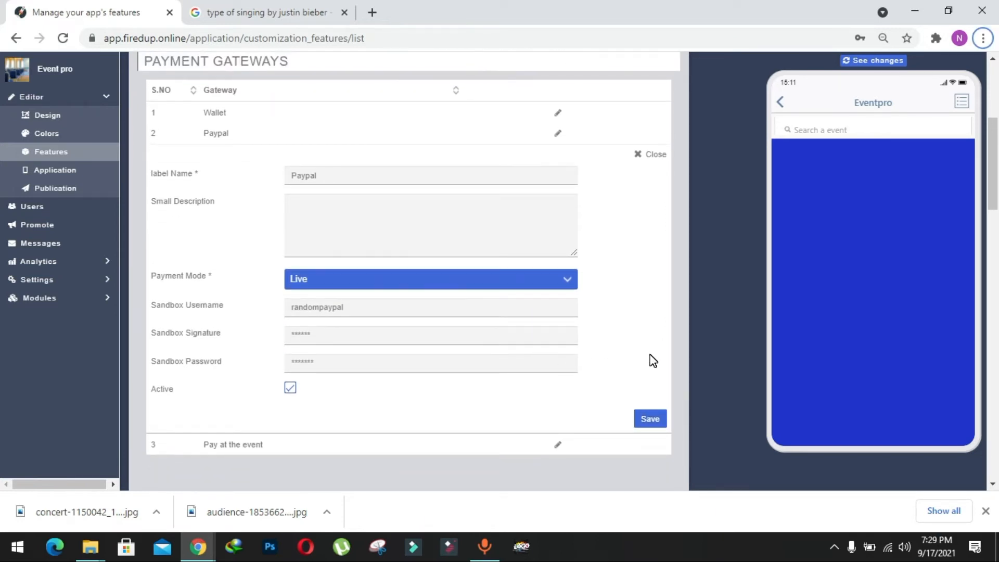
left_click(649, 422)
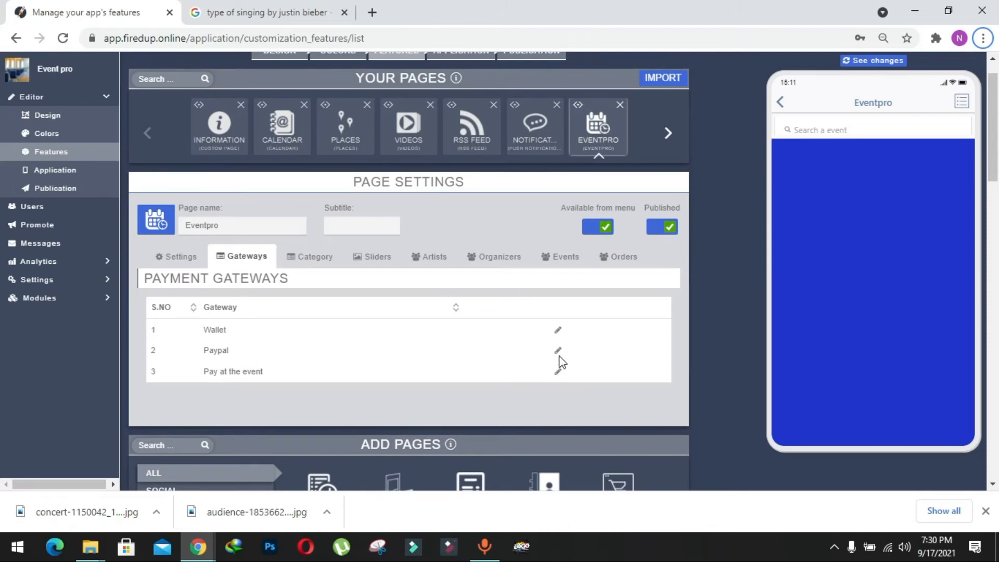
Step: Activate the Pay at the event payment gateway and save it
left_click(559, 371)
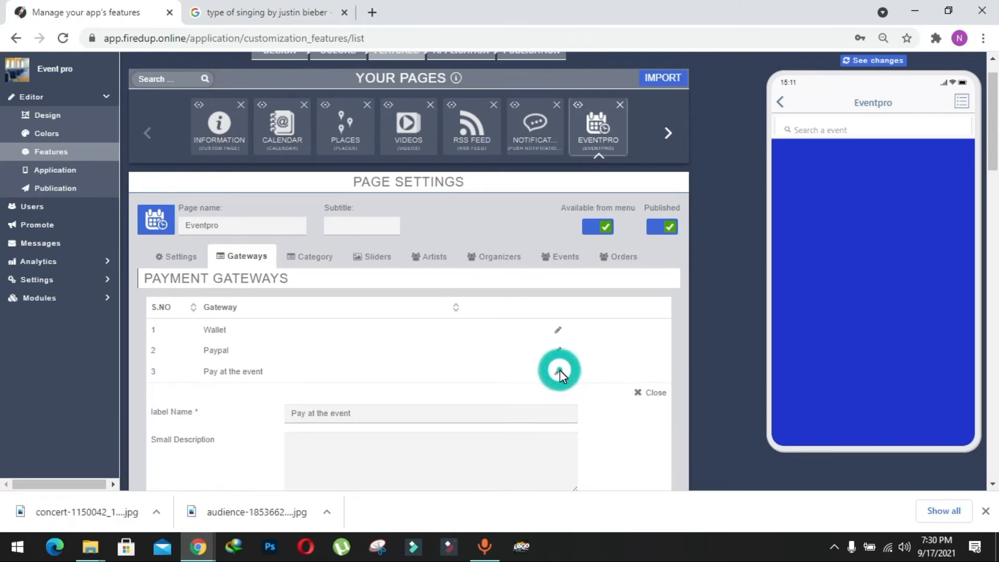
scroll(475, 350, "down", 4)
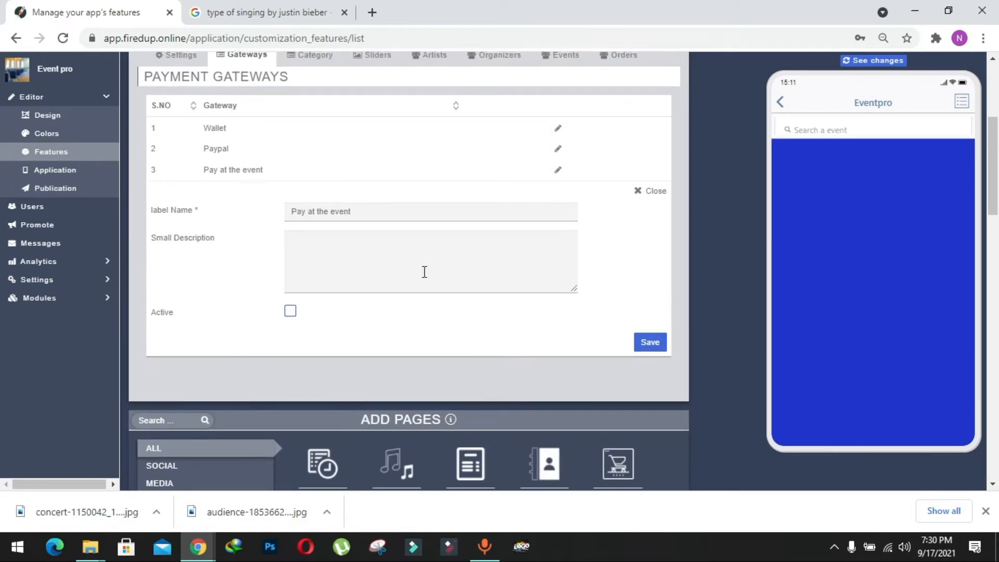
left_click(290, 312)
left_click(637, 342)
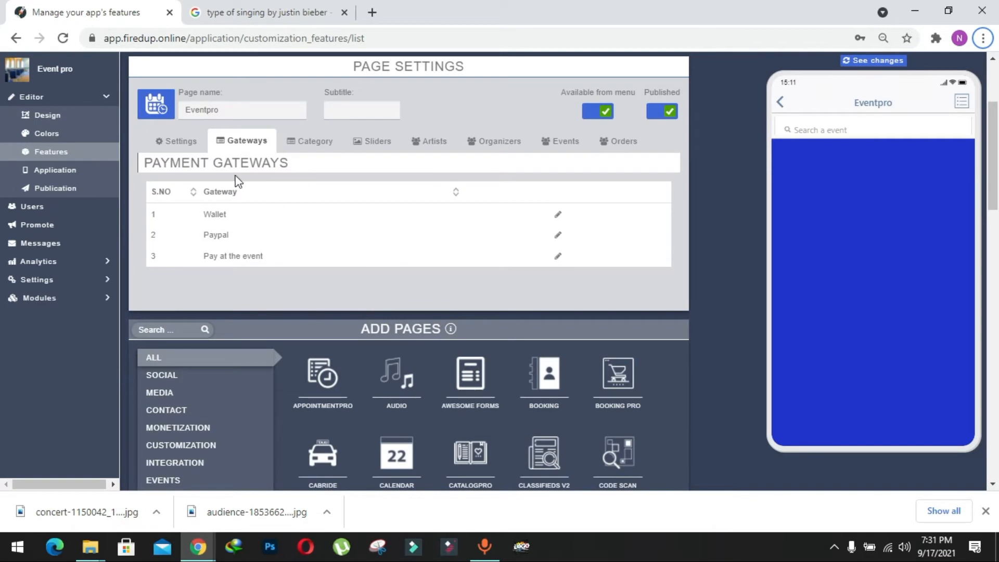
Step: Fill in the admin e-mail in the Eventpro settings and enable online booking and the interested button
left_click(190, 145)
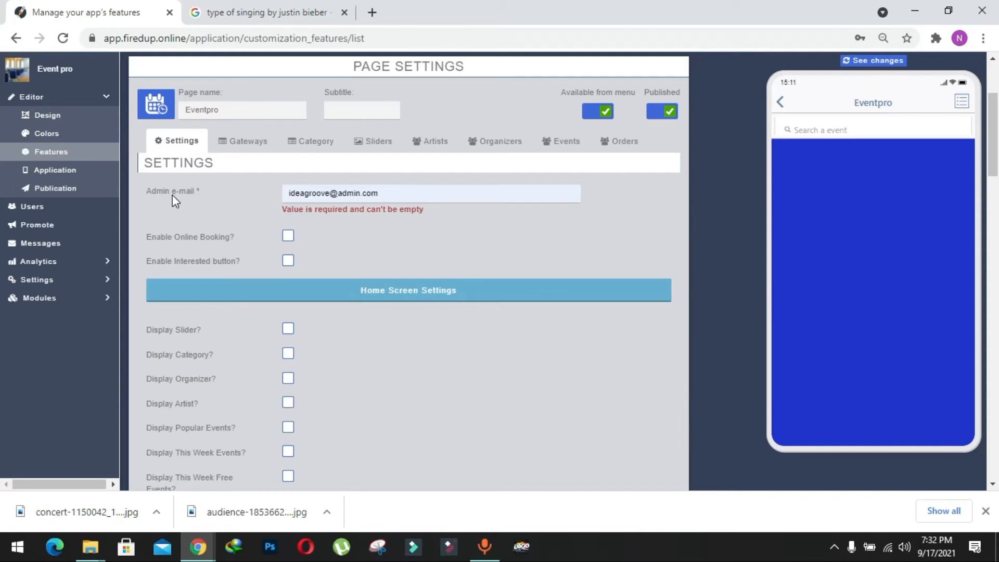
left_click(390, 194)
left_click(396, 242)
left_click(287, 261)
scroll(464, 313, "down", 1)
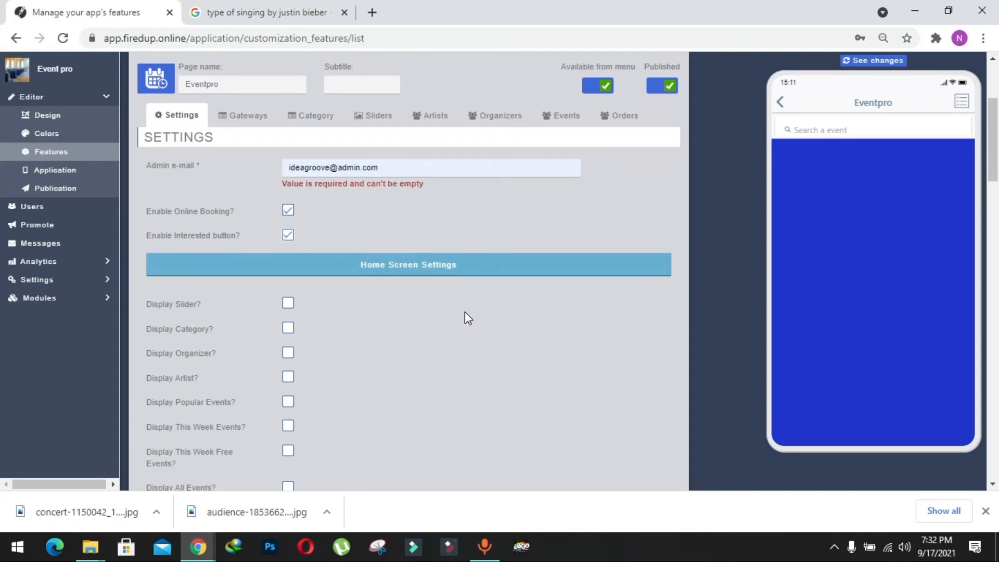
Step: Enable all home screen display options: slider, category, organizer, artist, popular, this week, this week free and all events
scroll(464, 312, "down", 1)
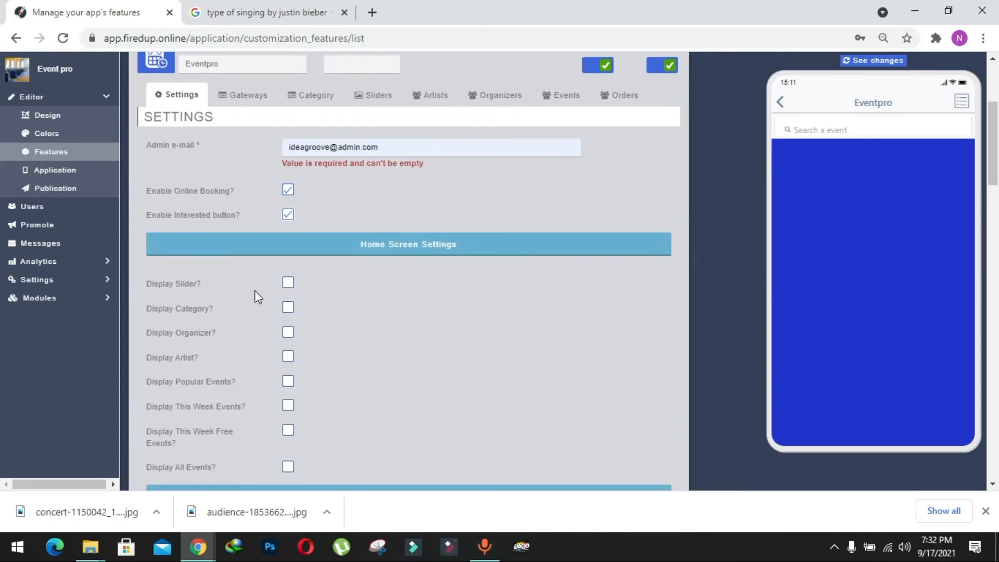
left_click(288, 287)
left_click(288, 308)
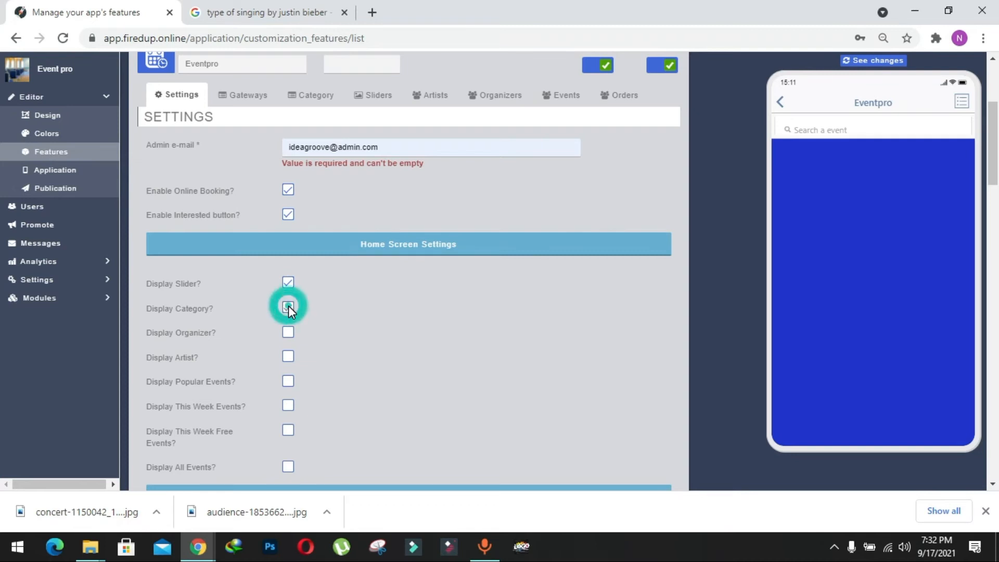
left_click(289, 333)
left_click(288, 382)
scroll(286, 383, "down", 1)
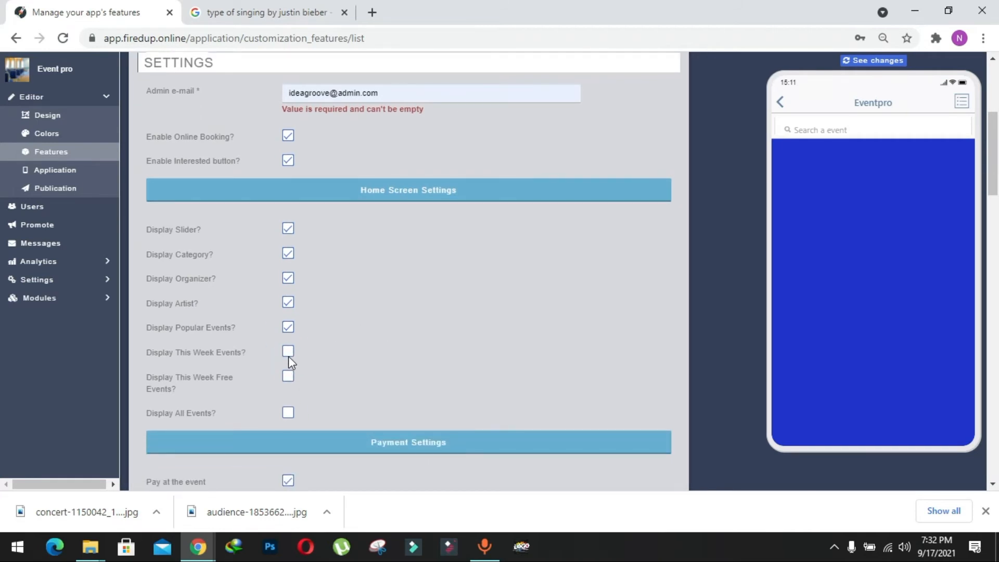
left_click(288, 379)
left_click(292, 411)
Step: Review the payment and background sections, leaving Pay at the event enabled, and submit the Eventpro settings
scroll(294, 411, "down", 1)
scroll(472, 404, "down", 2)
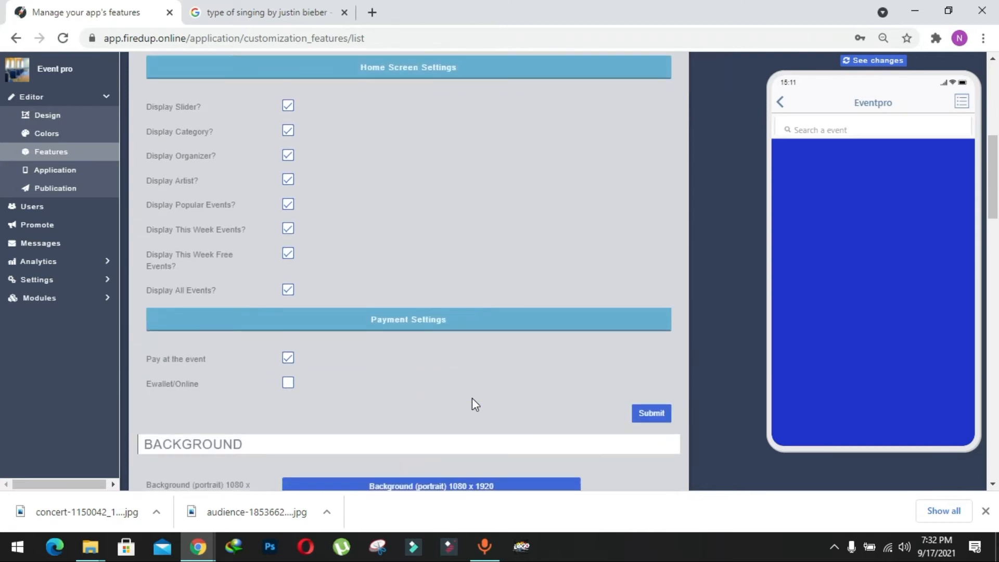
scroll(409, 361, "down", 3)
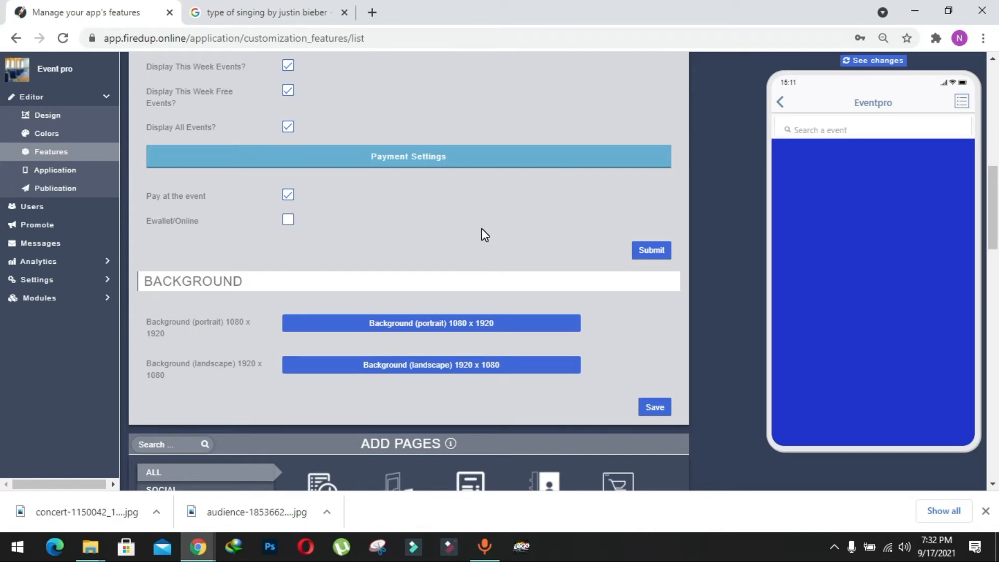
scroll(480, 232, "up", 2)
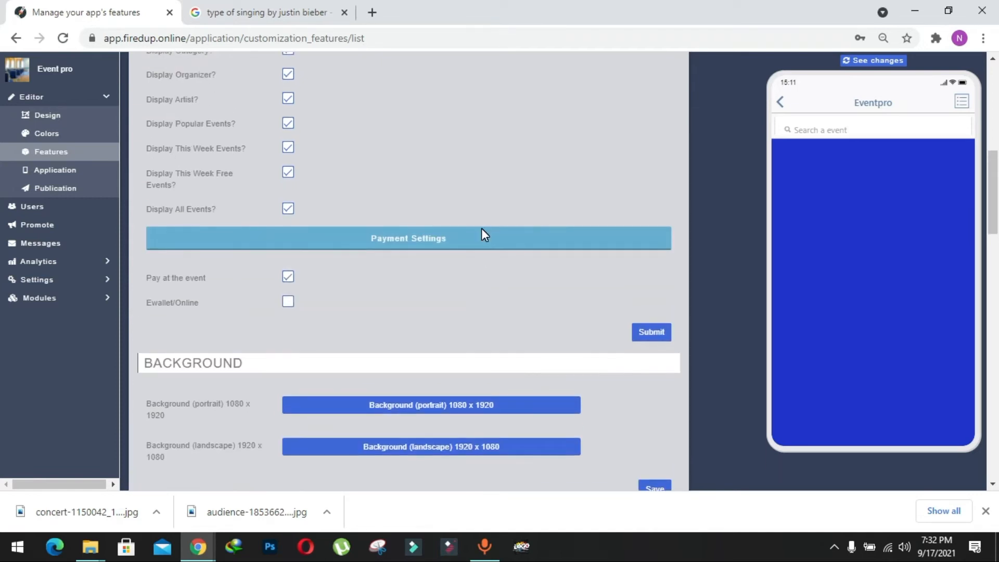
left_click(638, 336)
Step: Start a new event from the Eventpro events list and title it Singing Show
scroll(486, 220, "up", 3)
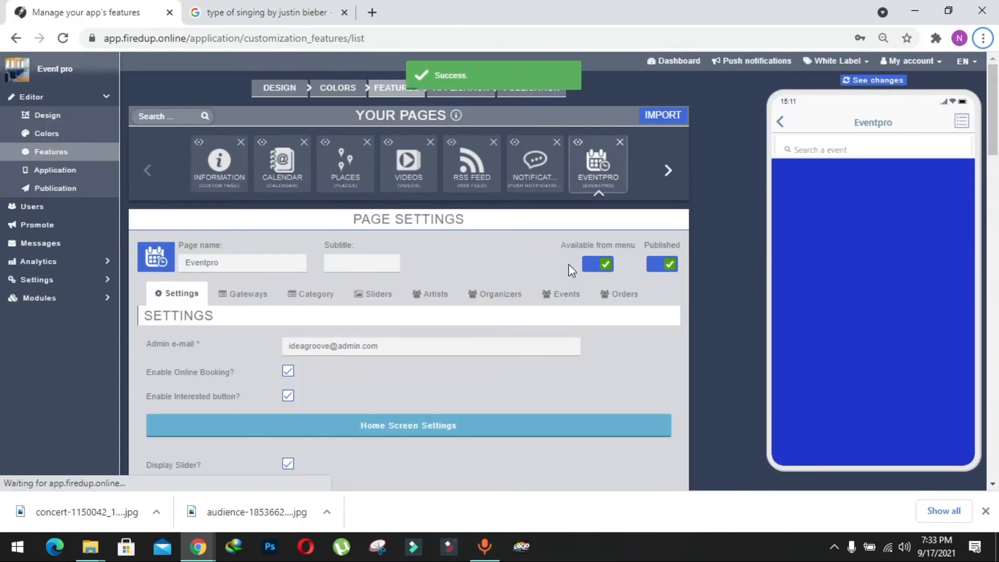
left_click(563, 306)
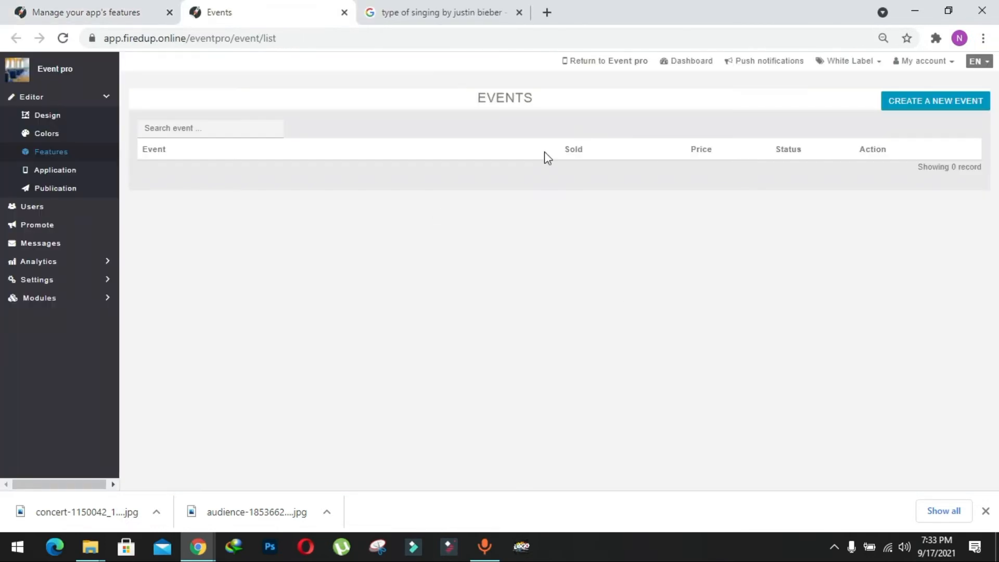
left_click(929, 106)
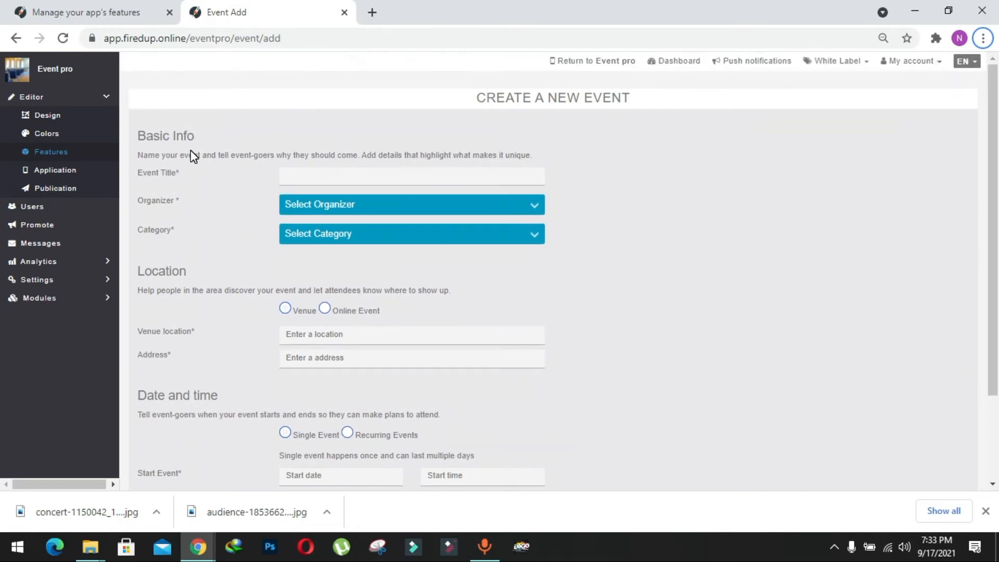
left_click(316, 174)
left_click(320, 207)
left_click(157, 205)
left_click(222, 192)
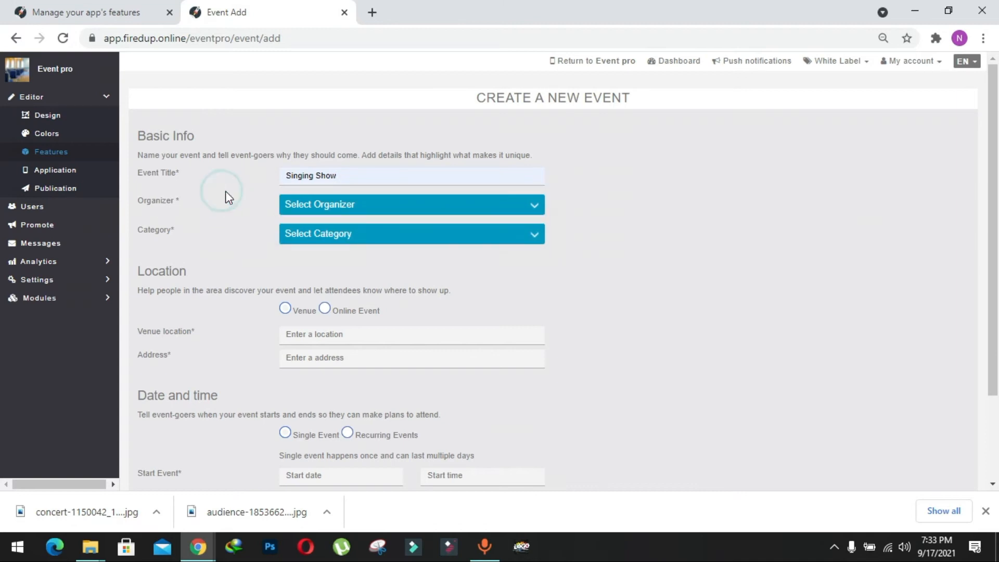
Step: Assign the Singing Show event to the organizer Idea Groove and the category Online
left_click(314, 204)
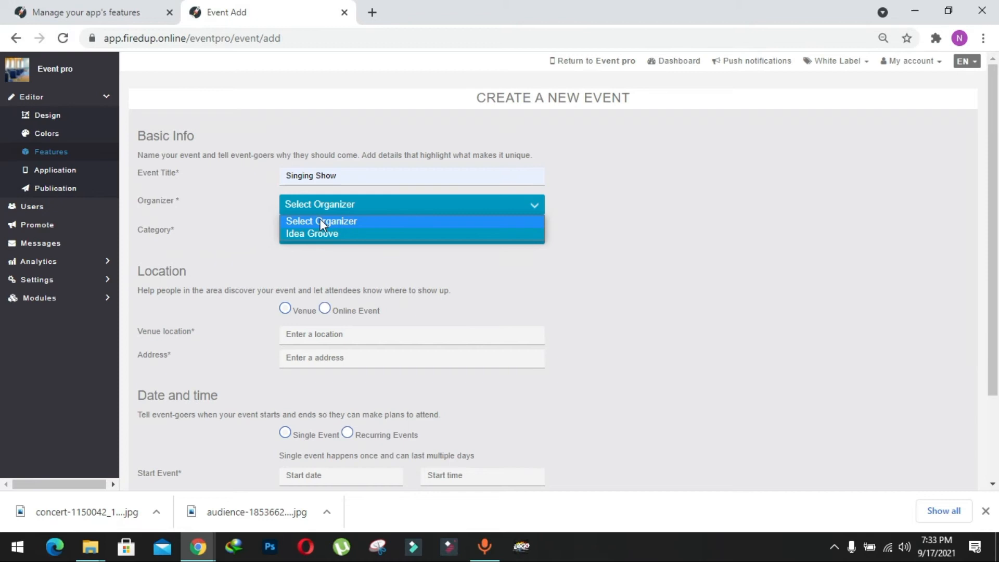
left_click(355, 234)
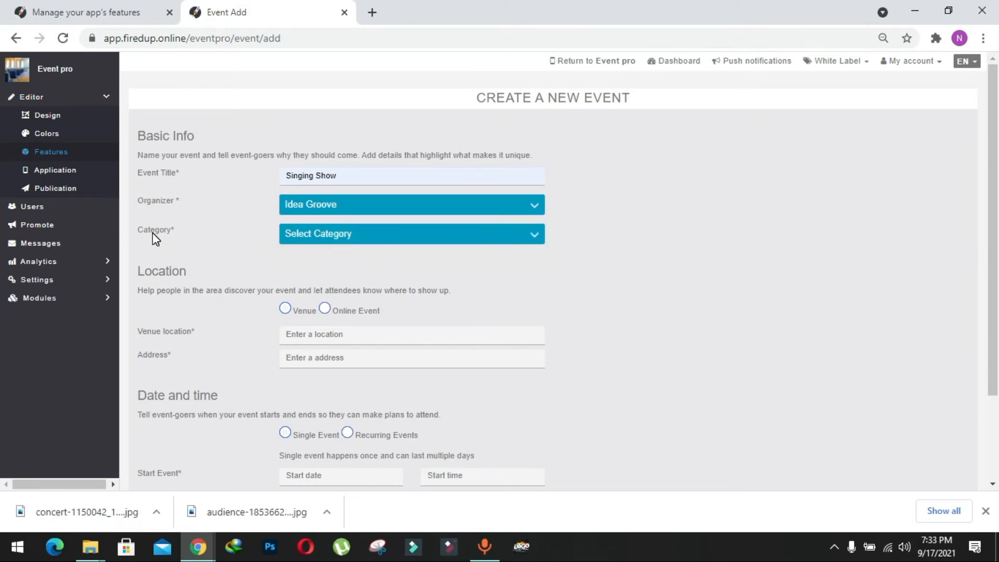
left_click(336, 235)
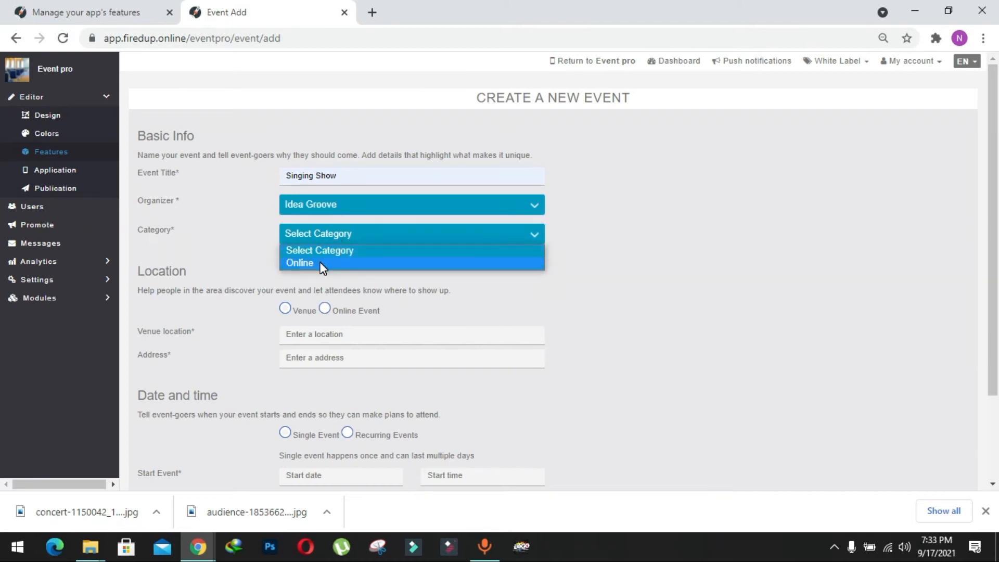
left_click(321, 261)
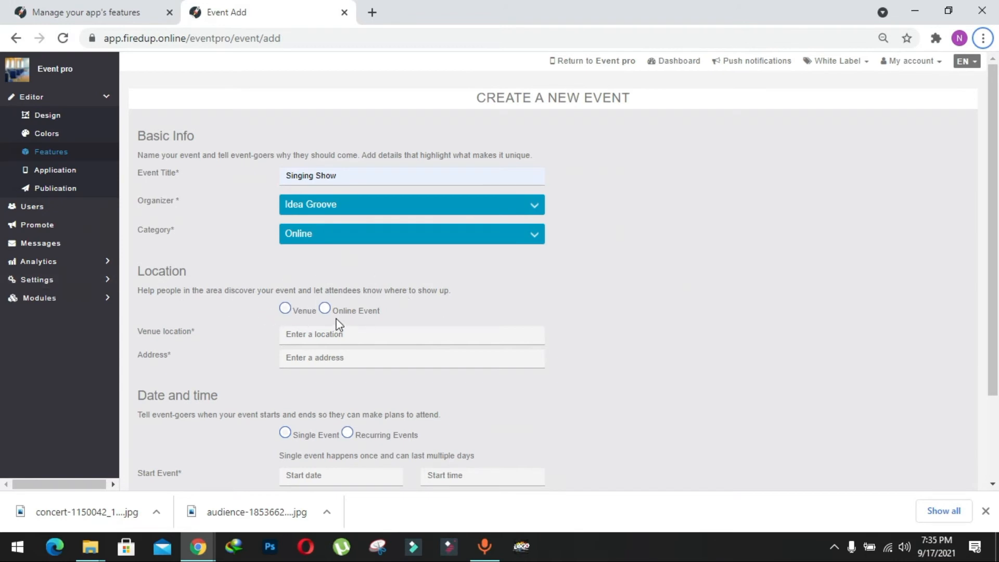
left_click(325, 308)
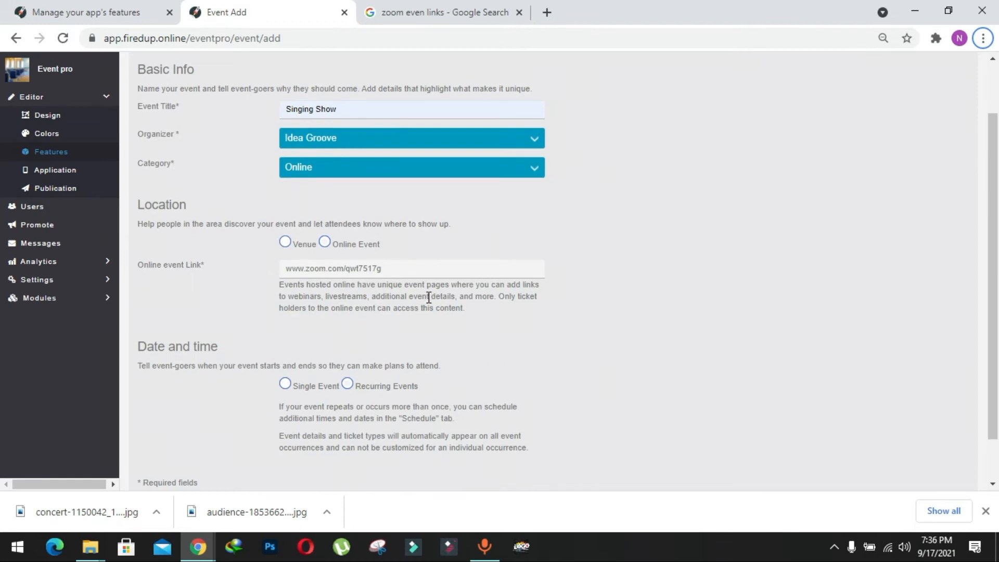
scroll(353, 305, "down", 2)
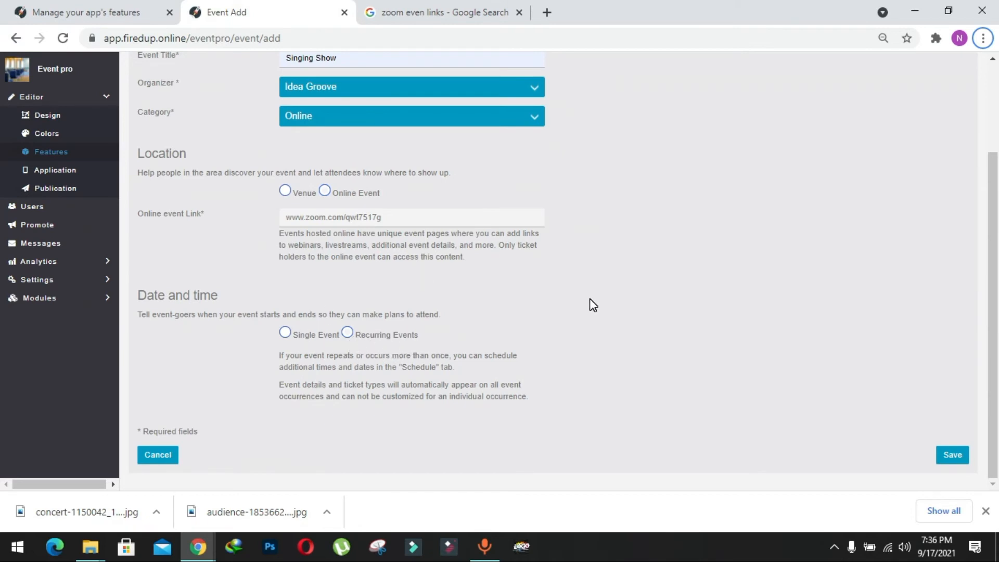
left_click(287, 334)
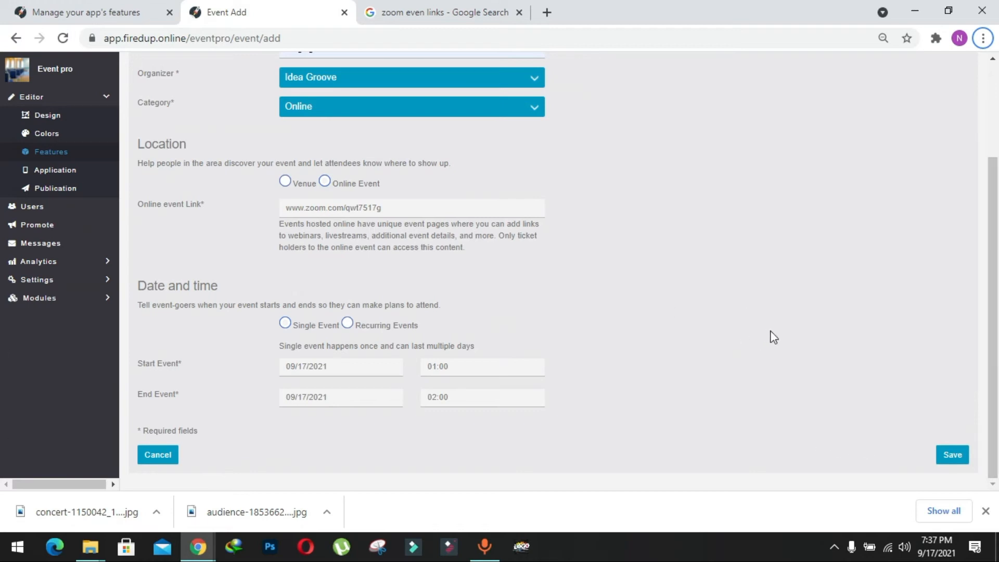
Step: Save the Singing Show event's basic info and open the event's details section
left_click(953, 455)
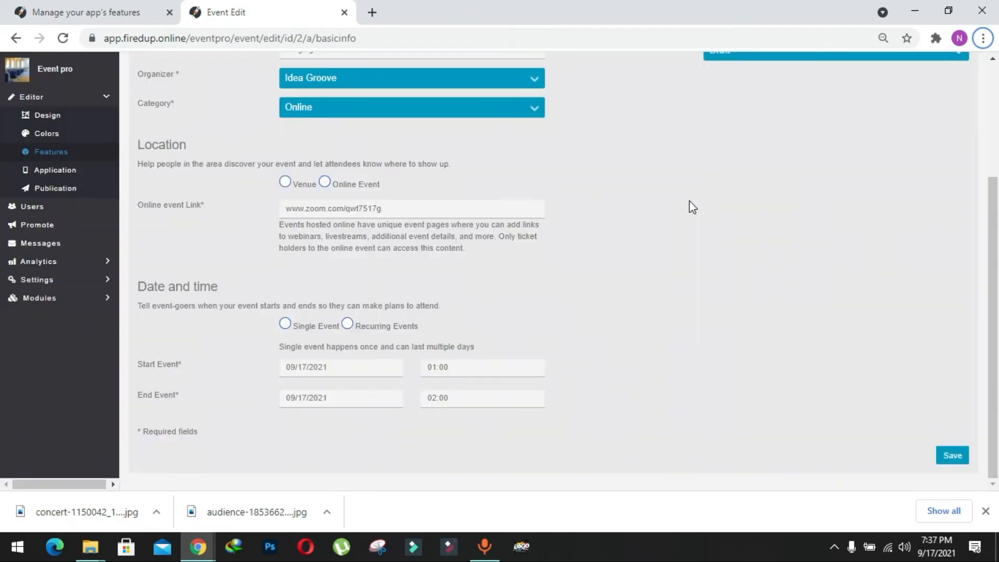
scroll(627, 215, "up", 3)
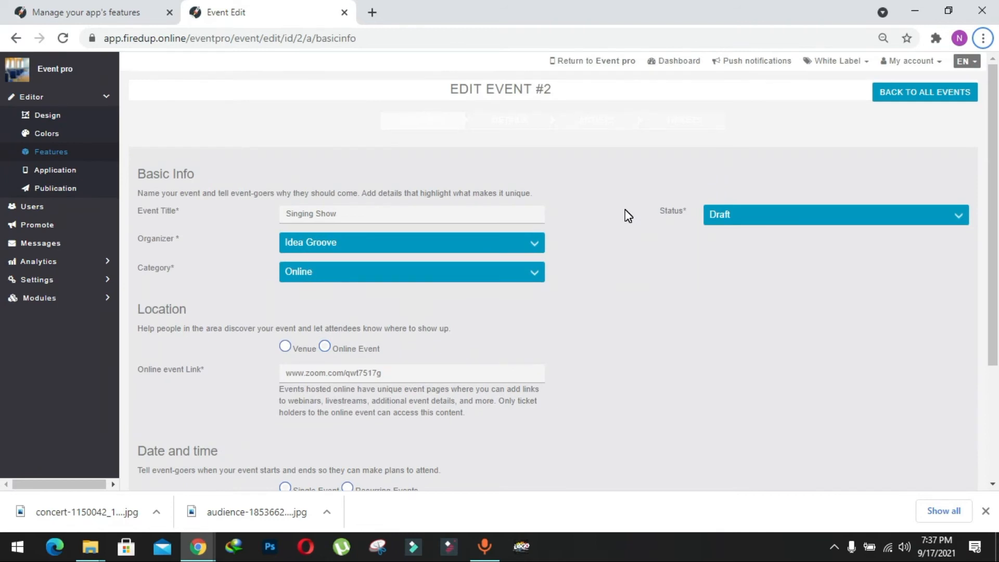
left_click_drag(363, 125, 717, 145)
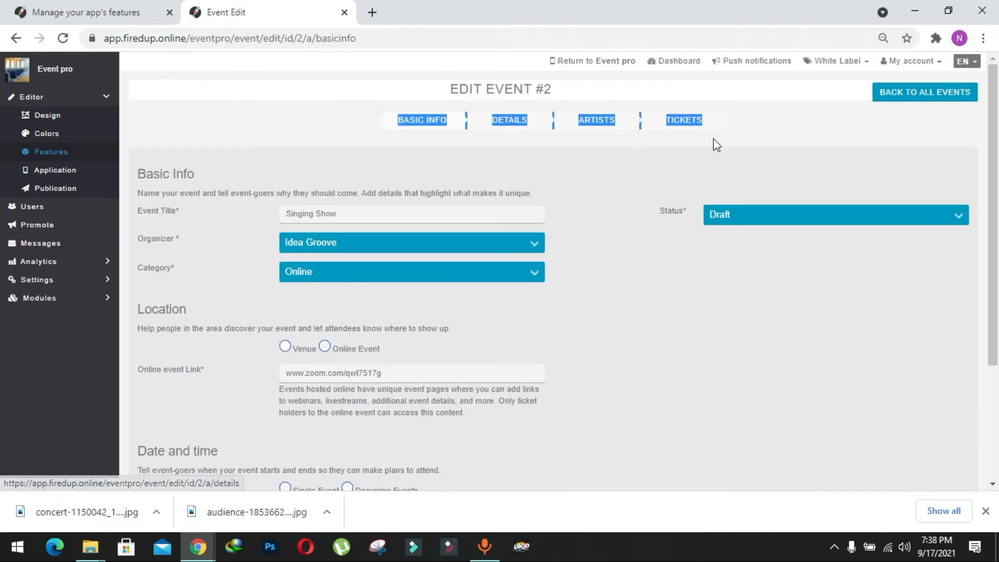
left_click(512, 139)
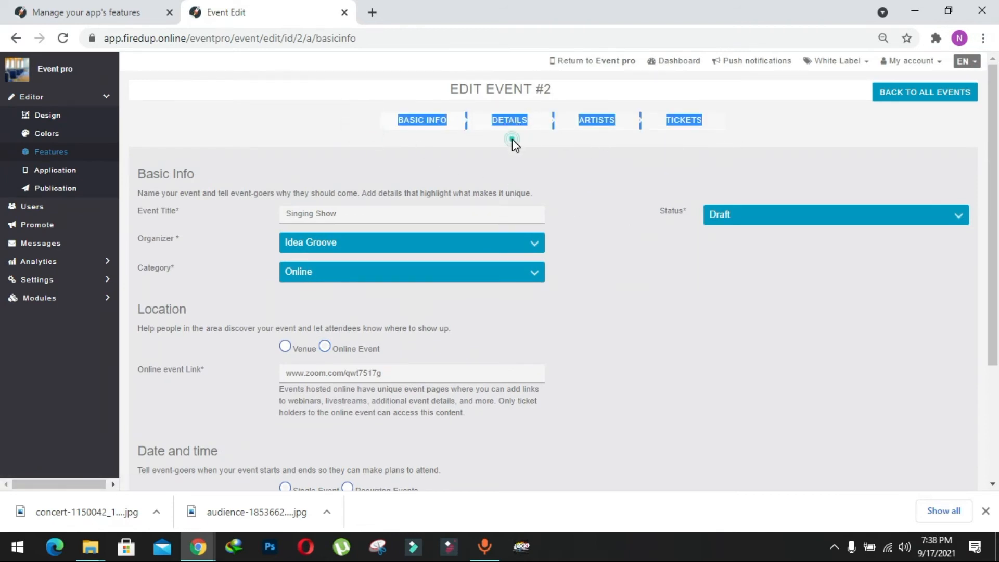
left_click(510, 123)
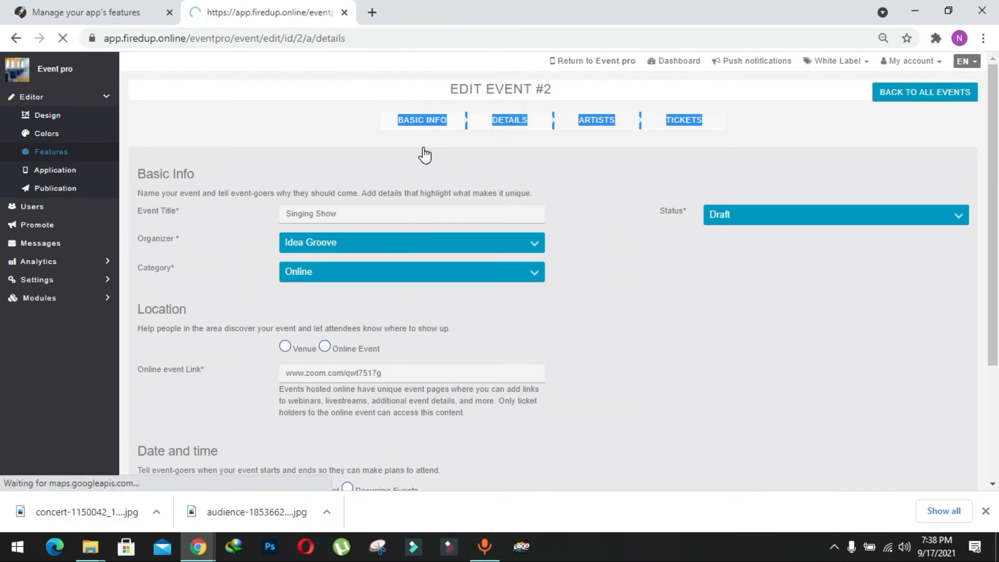
Step: Enter the "Take that rage" quote as the event summary and "Music shouldn't be just a tune, it should be a touch" as the description
scroll(395, 191, "down", 1)
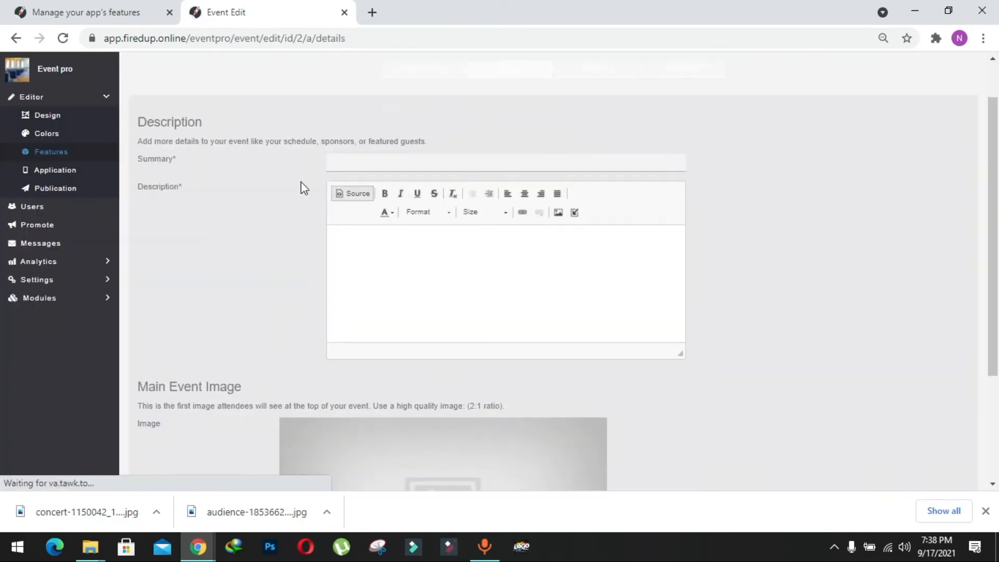
scroll(285, 175, "up", 1)
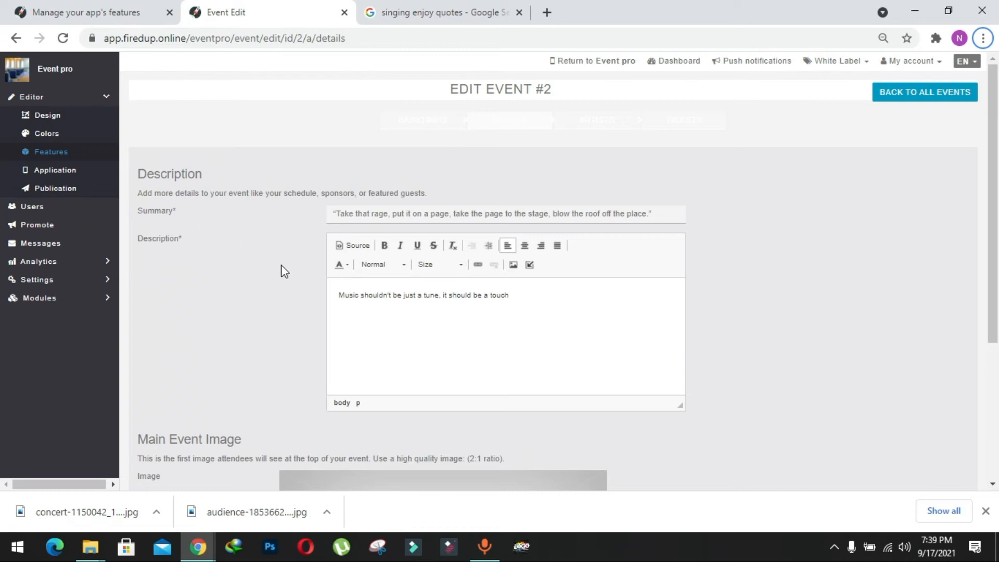
Step: Upload music-5196699_1920 from the event pro folder as the main event image and save the event details
scroll(281, 267, "down", 1)
scroll(517, 151, "down", 4)
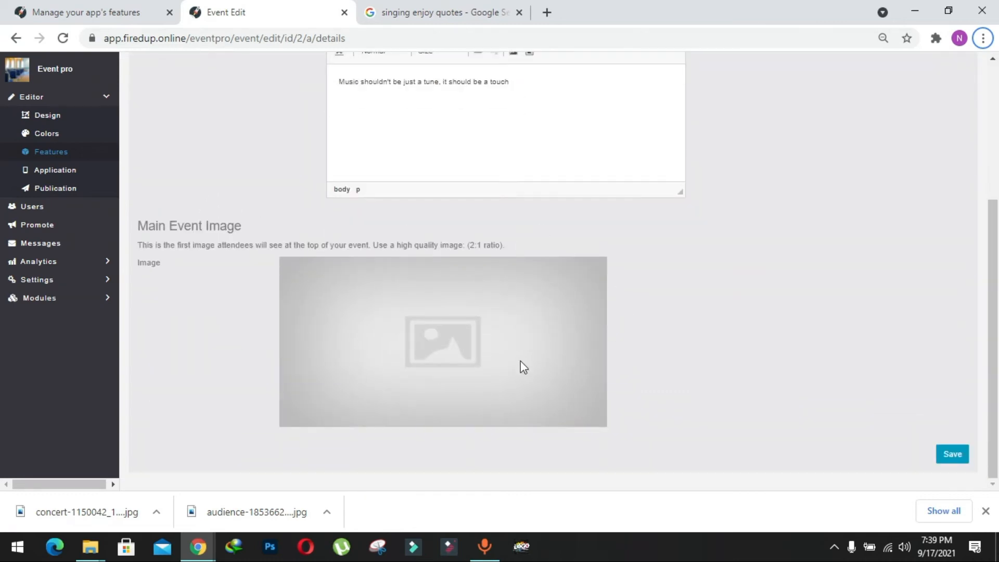
left_click(496, 347)
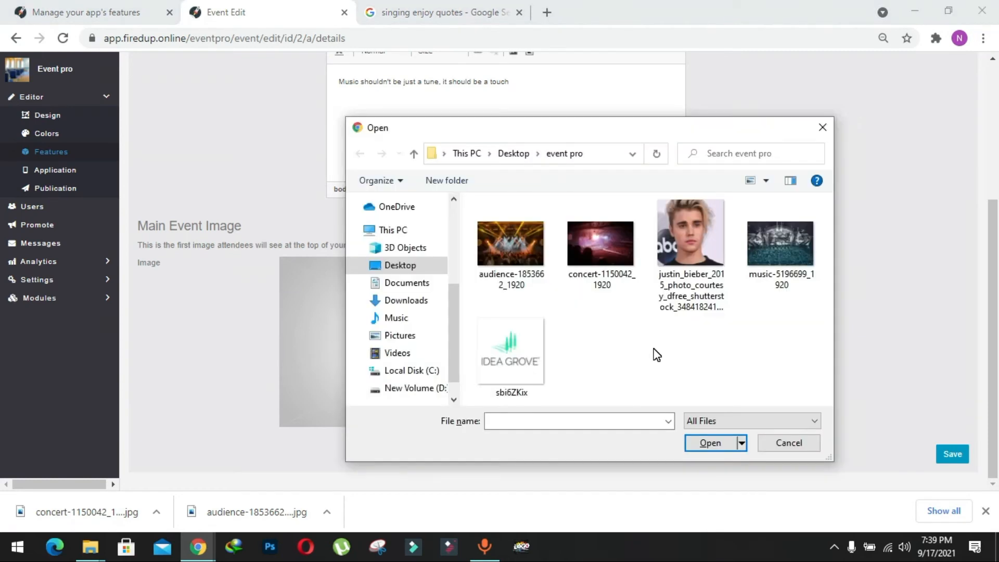
left_click(788, 265)
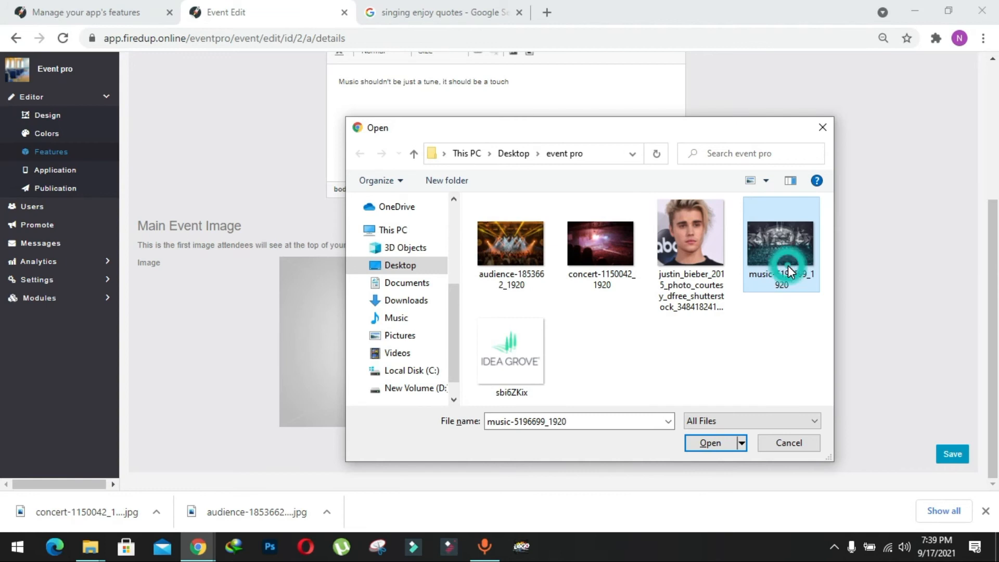
left_click(715, 446)
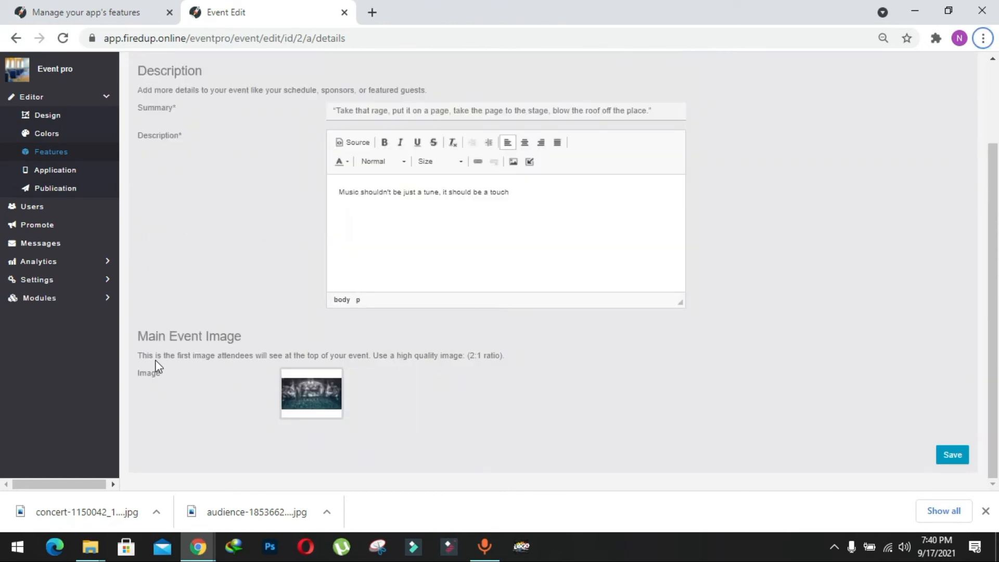
scroll(620, 399, "up", 1)
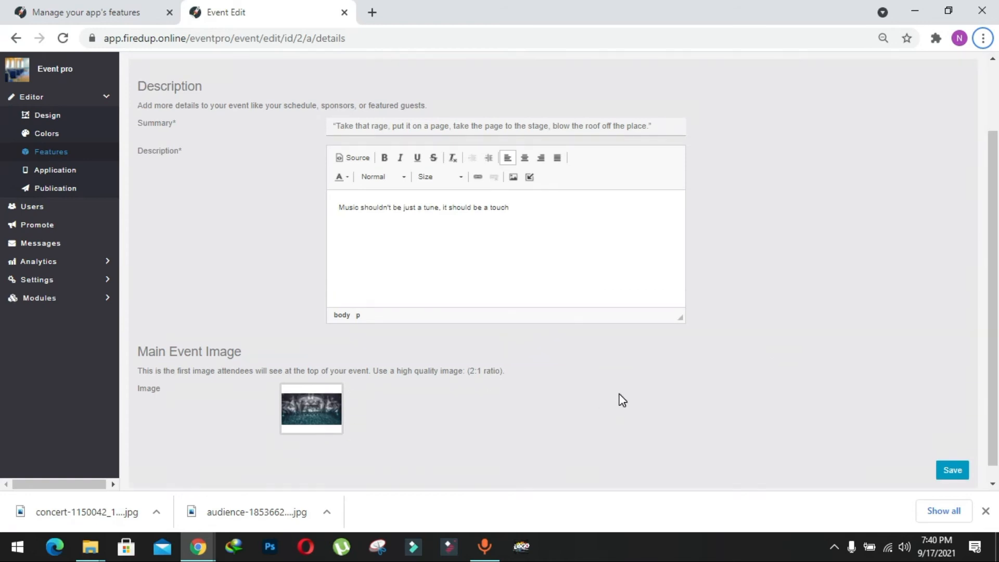
left_click(956, 474)
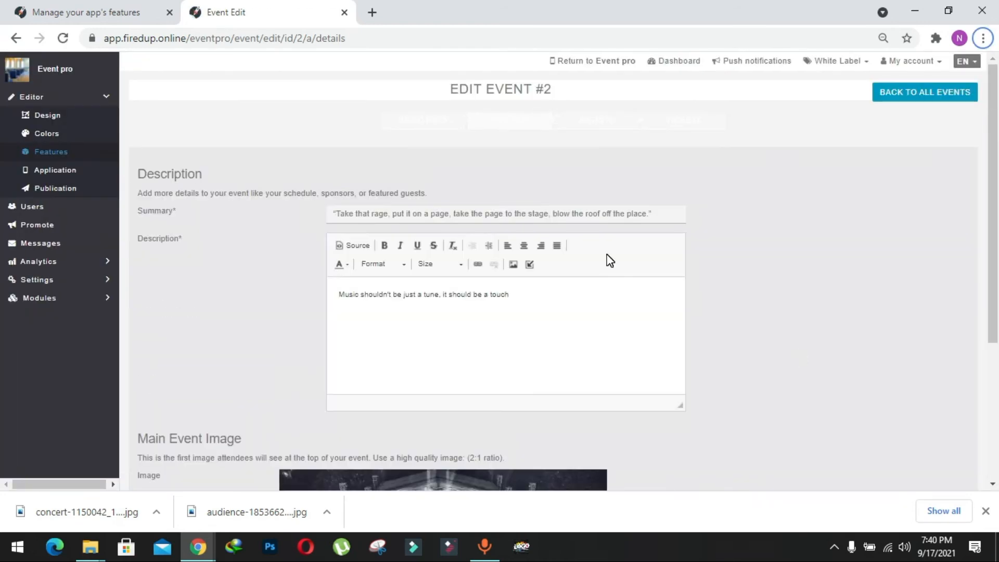
Step: Add the singer Justin Biebr to the Singing Show event's artists and confirm the addition
left_click_drag(363, 109, 717, 150)
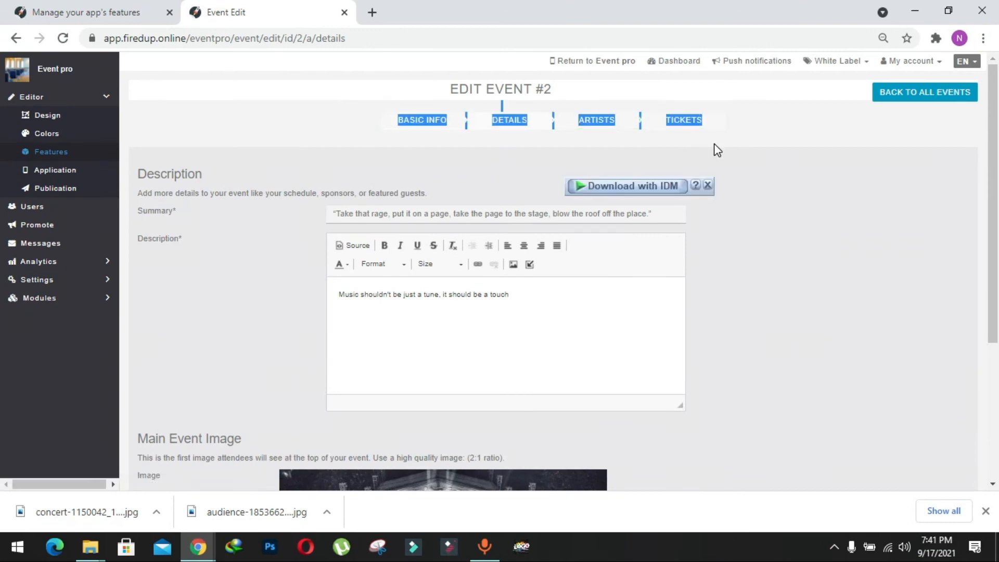
left_click(762, 165)
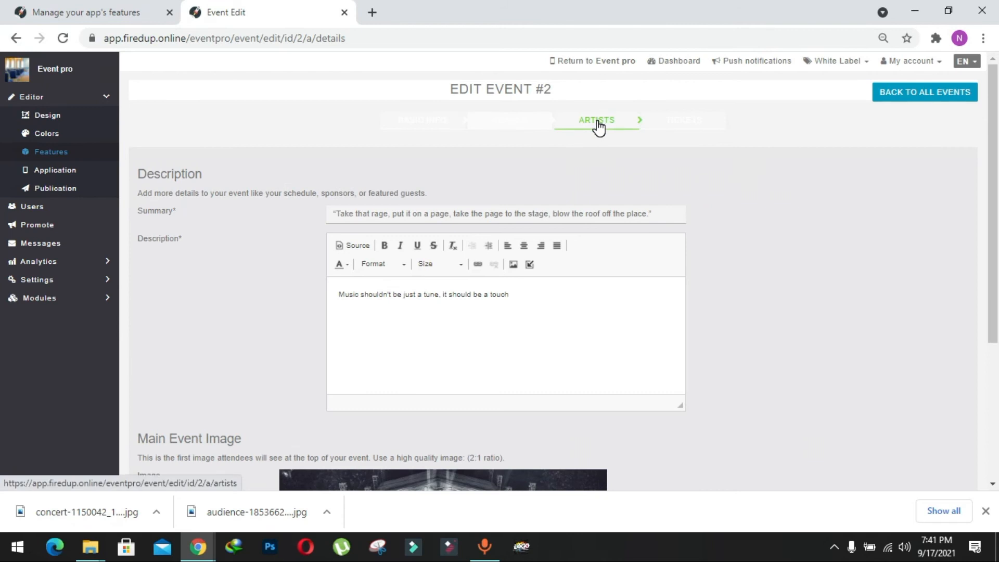
left_click(597, 120)
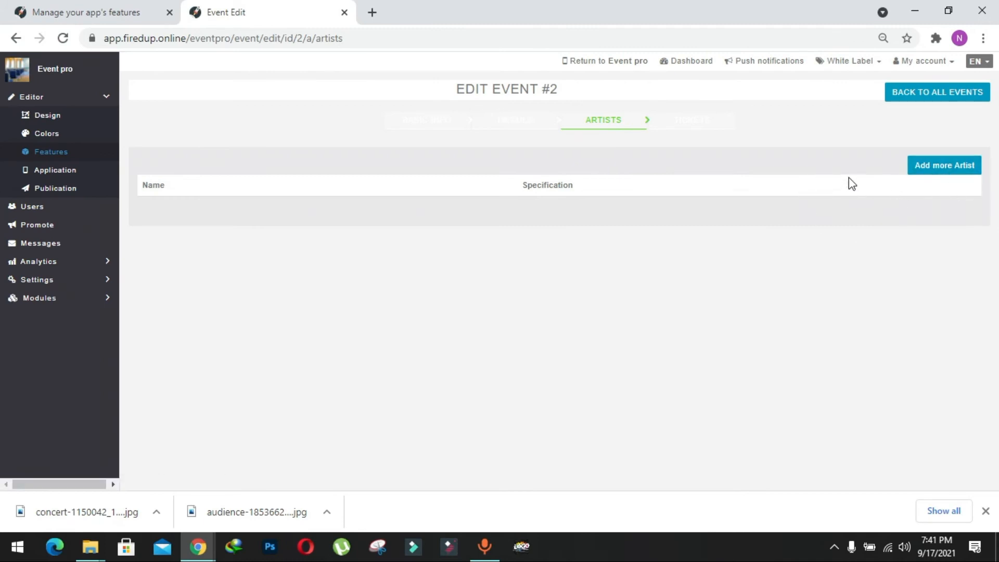
left_click(925, 168)
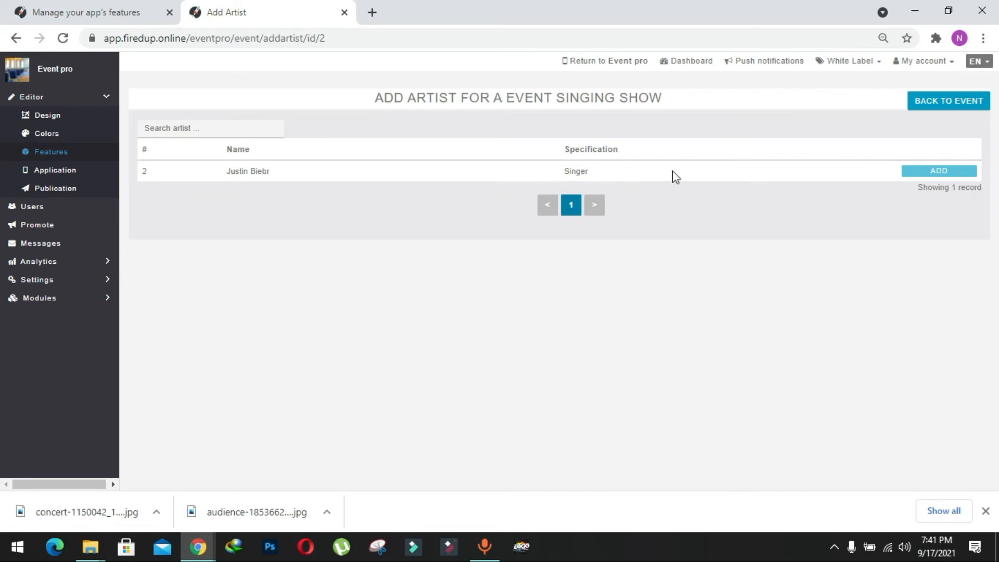
left_click(928, 171)
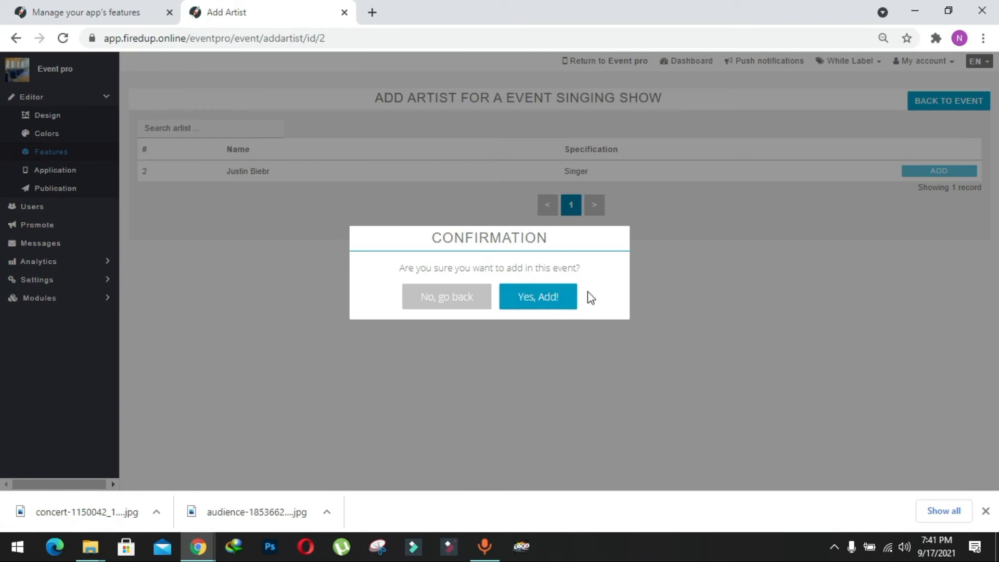
left_click(542, 290)
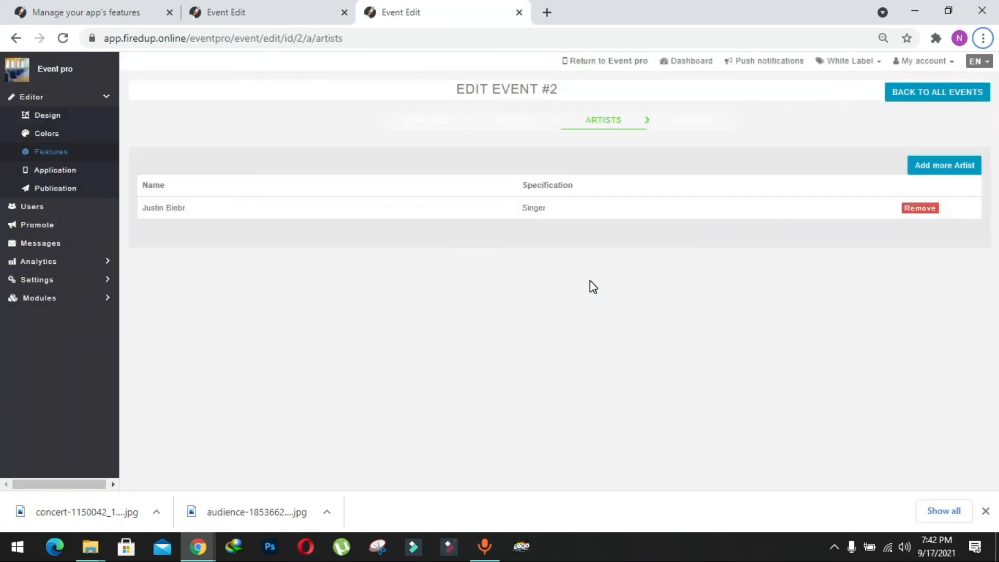
Step: Set up a free ticket for the event named EVENT Ticket, with quantity 1 and 1 to 10 tickets per order
left_click(690, 125)
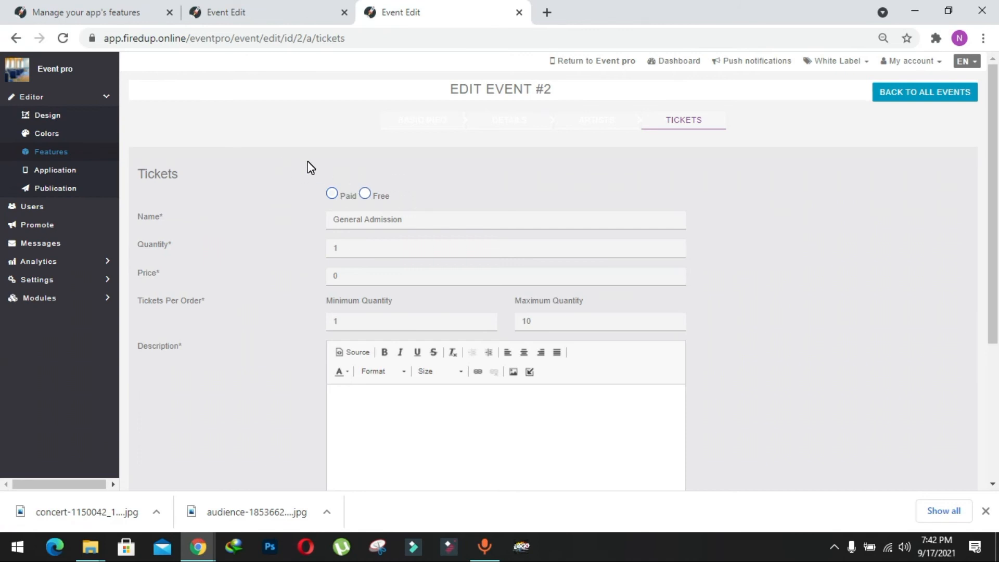
left_click(366, 194)
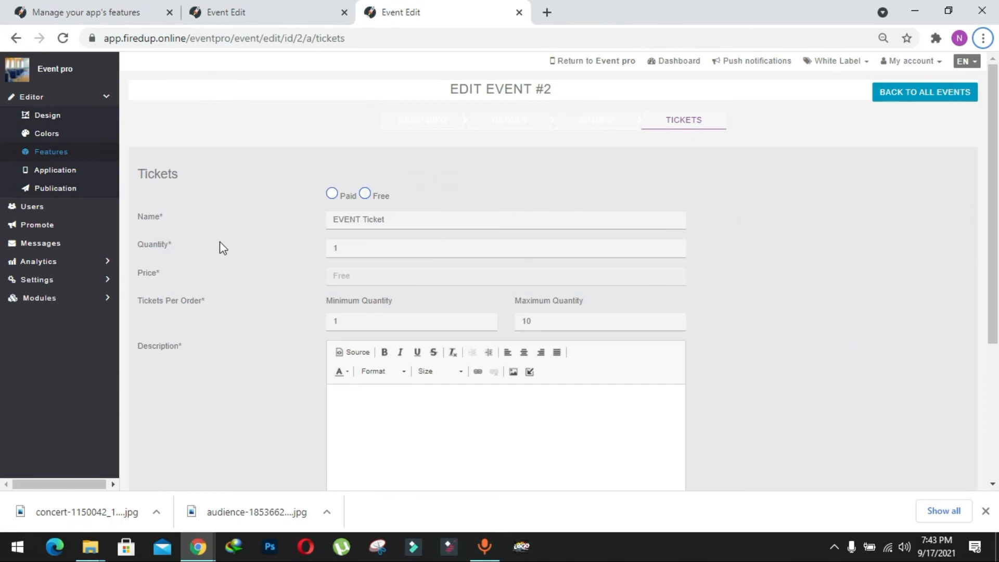
scroll(319, 244, "down", 1)
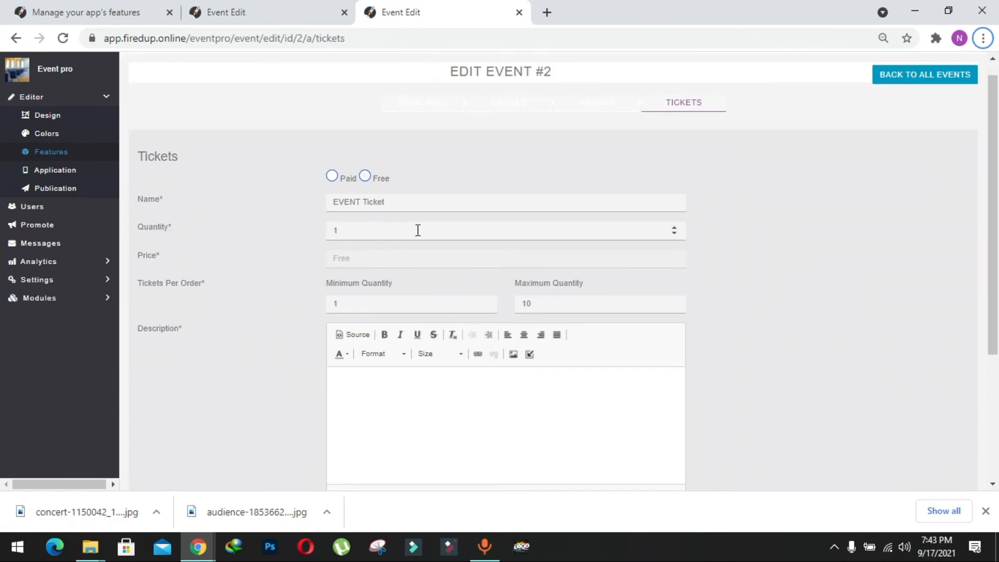
scroll(259, 253, "down", 1)
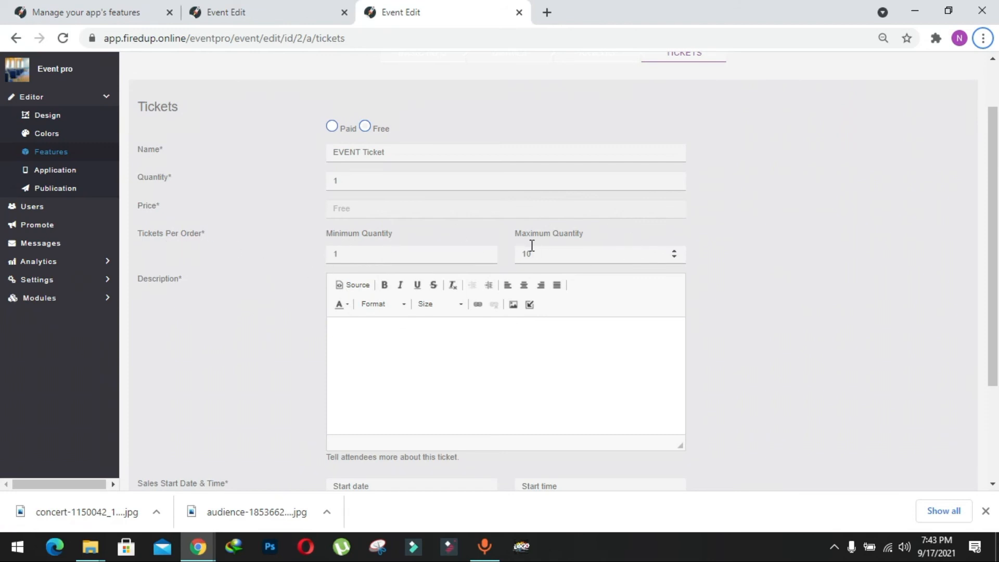
scroll(648, 281, "down", 1)
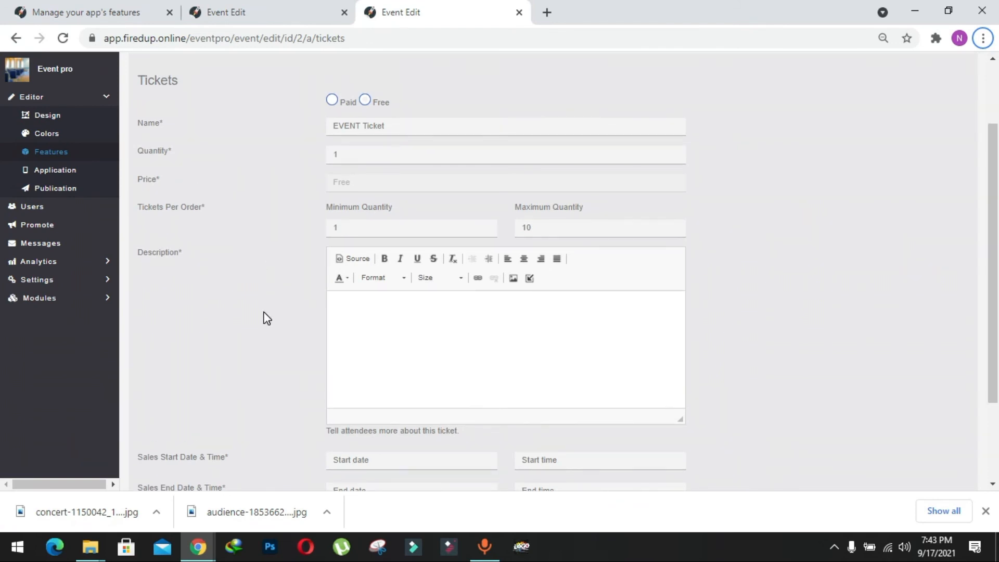
Step: Set ticket sales from 09/15/2021 at 01:00 to 09/16/2021 at 01:00, review the delivery method and save the ticket
scroll(267, 317, "down", 2)
scroll(267, 318, "down", 1)
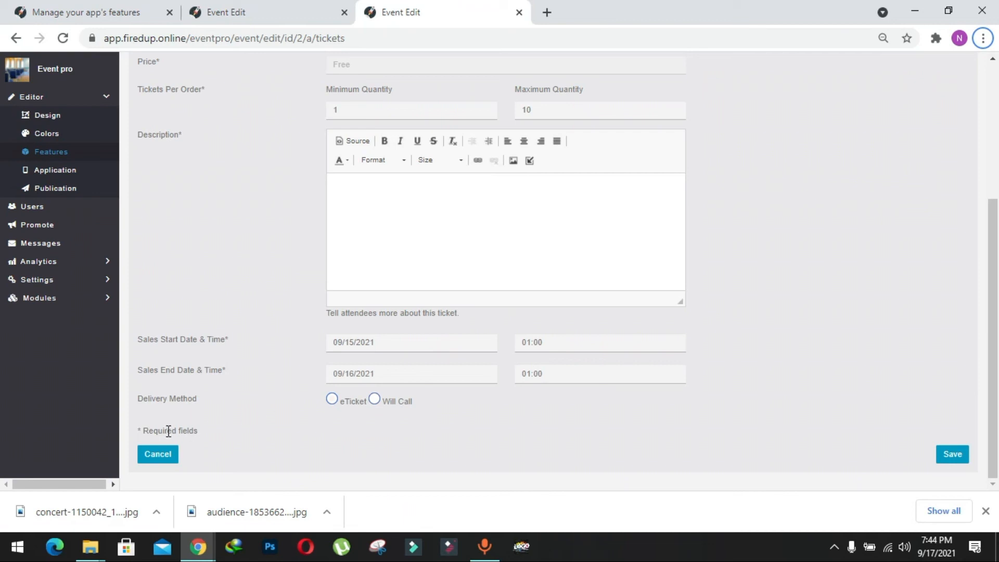
left_click_drag(153, 403, 198, 399)
left_click(198, 399)
left_click(945, 455)
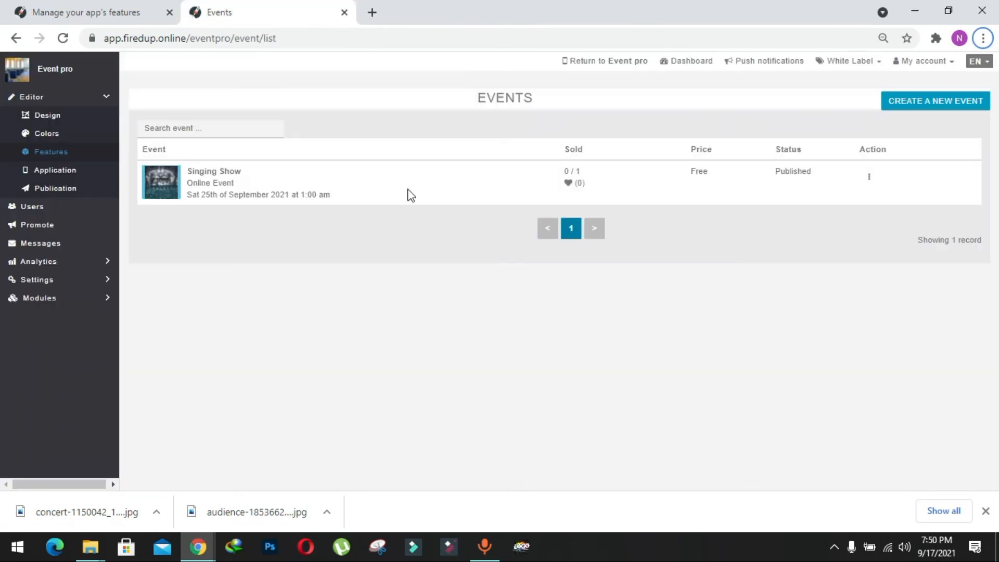
Step: Return to the app's features page, refresh the phone preview and examine the Eventpro page's slider, categories, events and artists
left_click(107, 19)
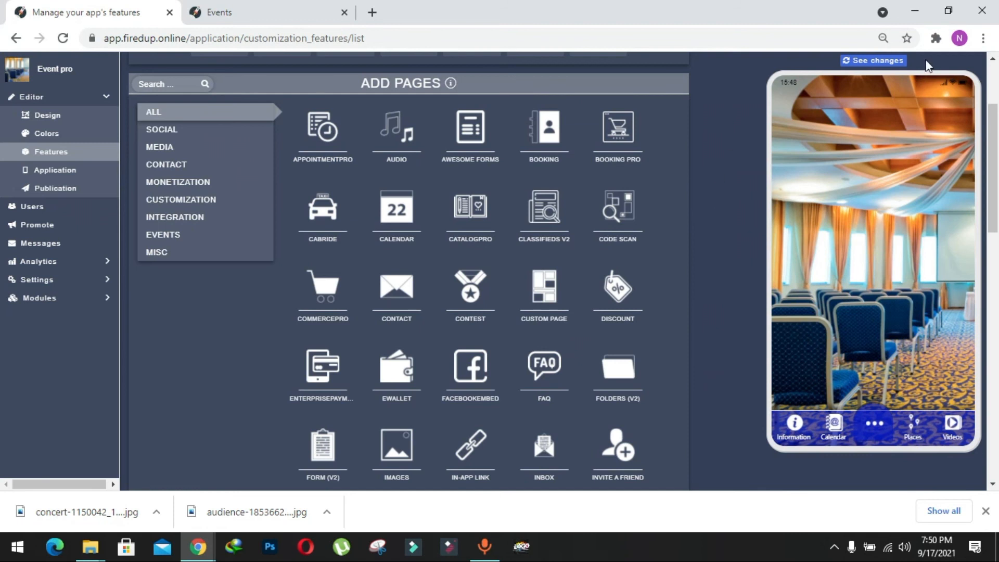
left_click(876, 62)
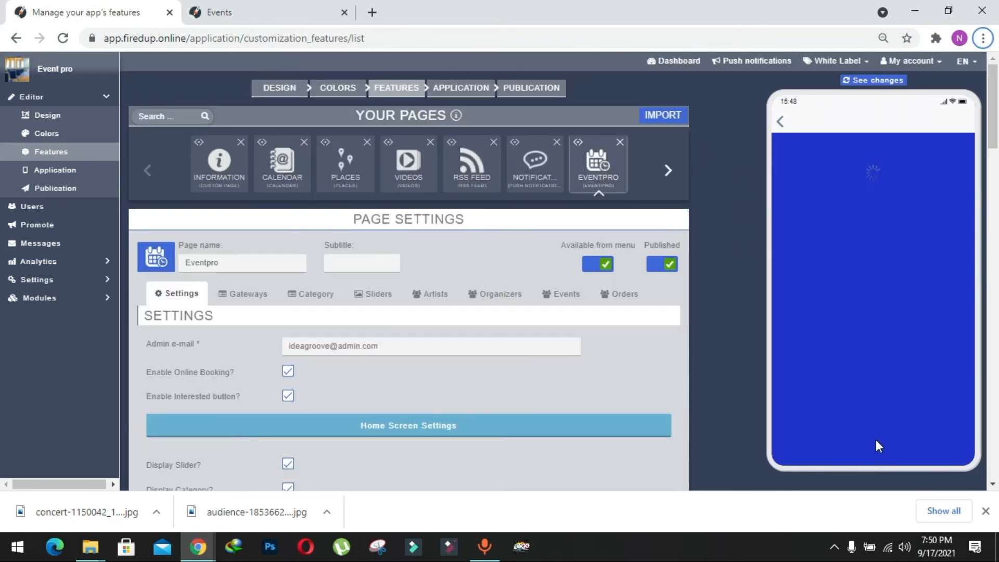
left_click(877, 455)
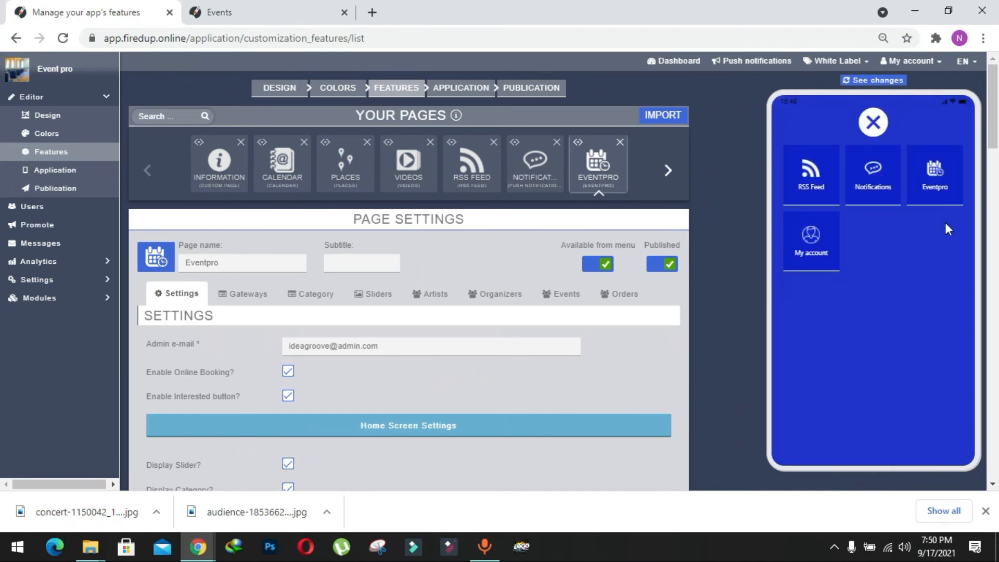
left_click(935, 180)
left_click_drag(874, 295, 889, 314)
left_click_drag(925, 202, 886, 204)
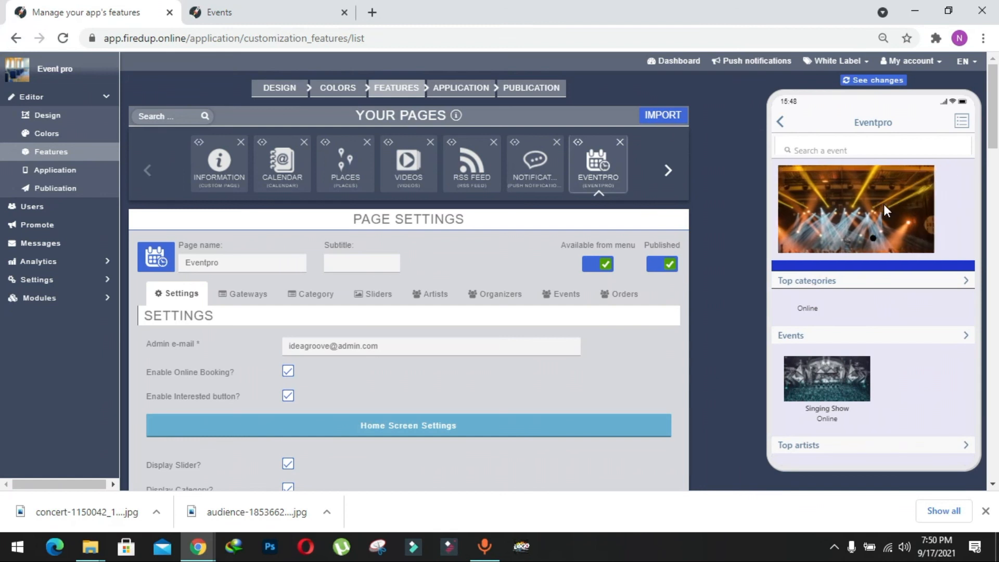
left_click_drag(877, 338, 824, 233)
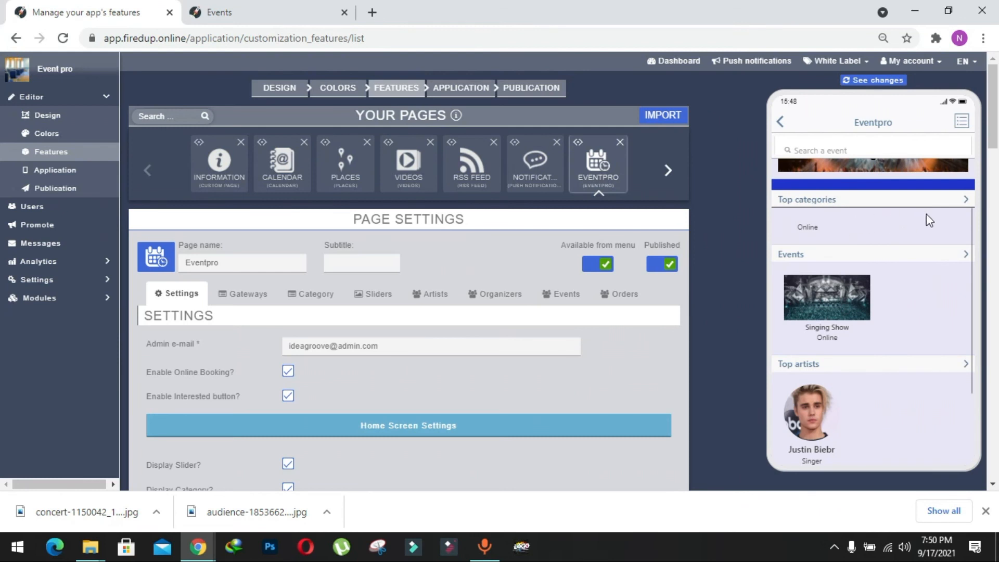
Step: Open the top categories and the Online category's events in the preview, and return to the Eventpro home screen to view its sections
left_click(963, 200)
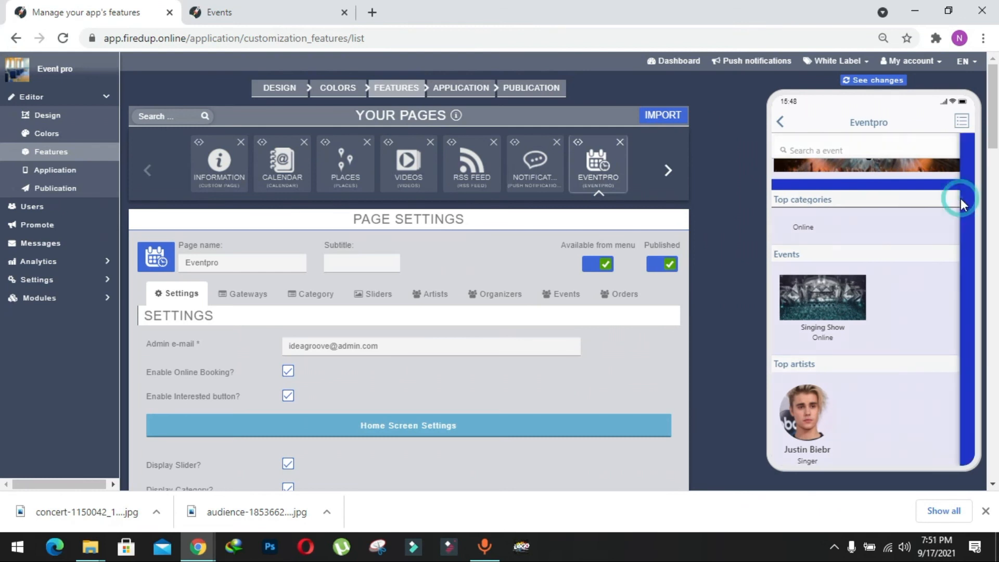
left_click(844, 155)
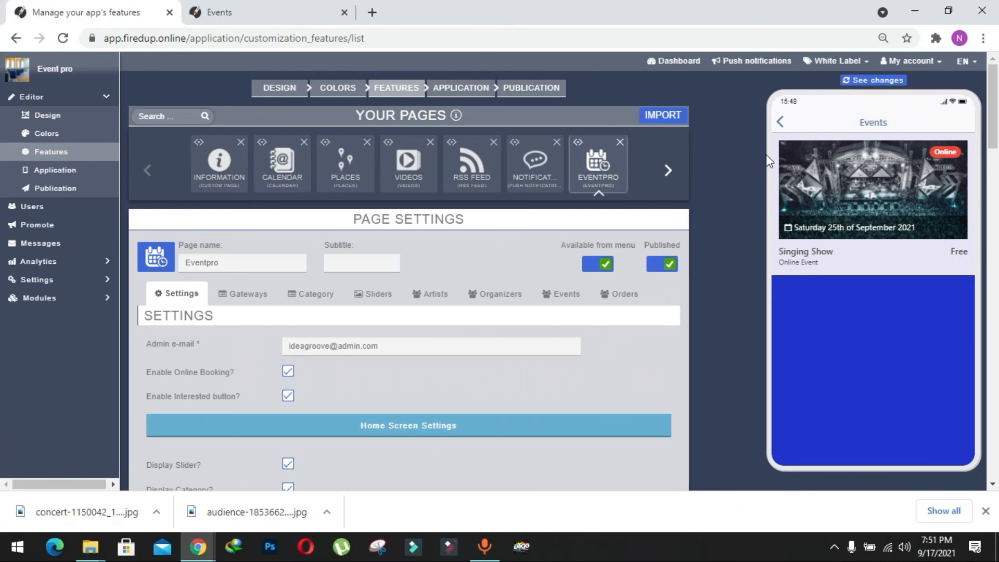
left_click(779, 129)
left_click(779, 128)
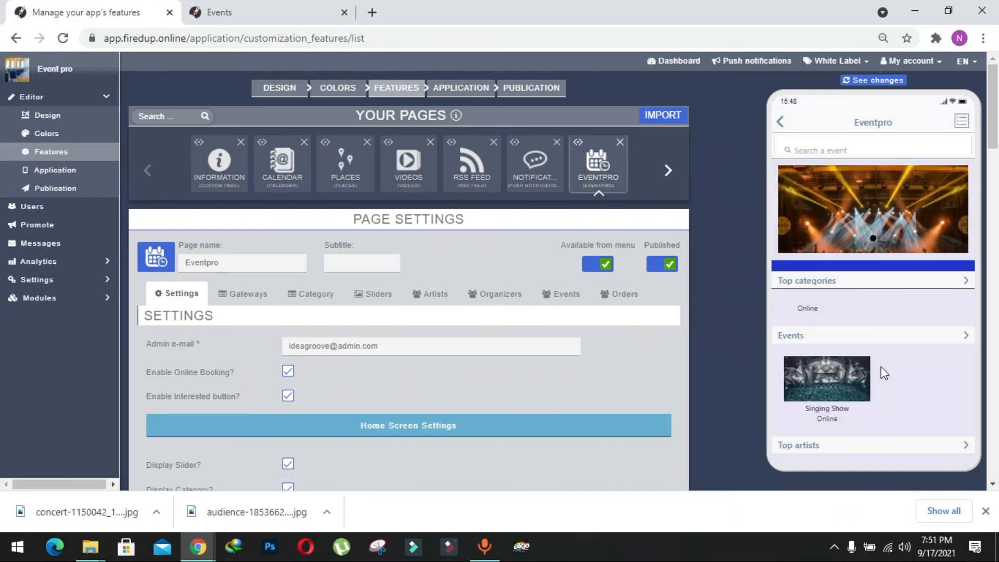
scroll(881, 371, "down", 3)
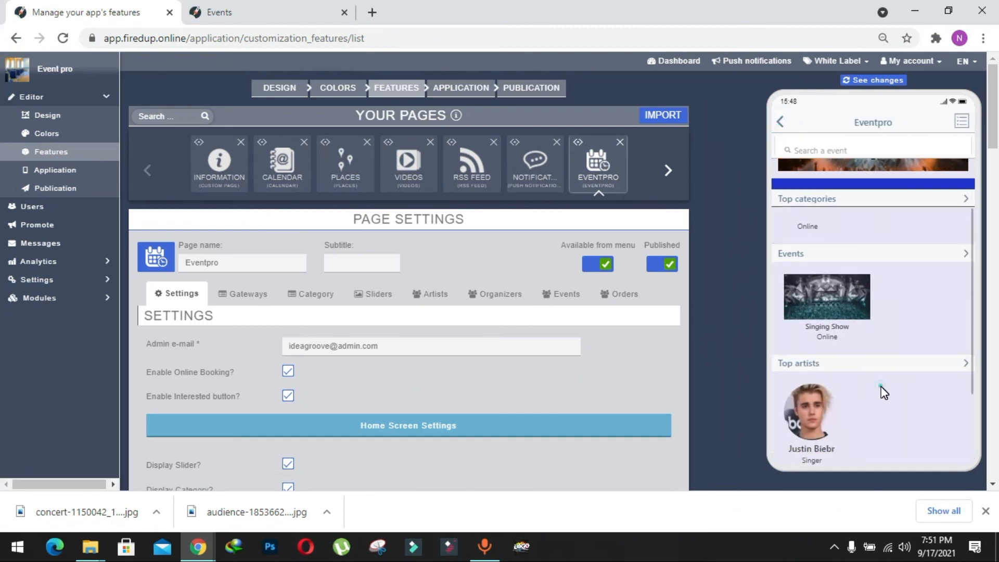
Step: Browse the Eventpro home screen in the phone preview, open the Singing Show event to examine its details, and return to the home screen
scroll(881, 387, "down", 1)
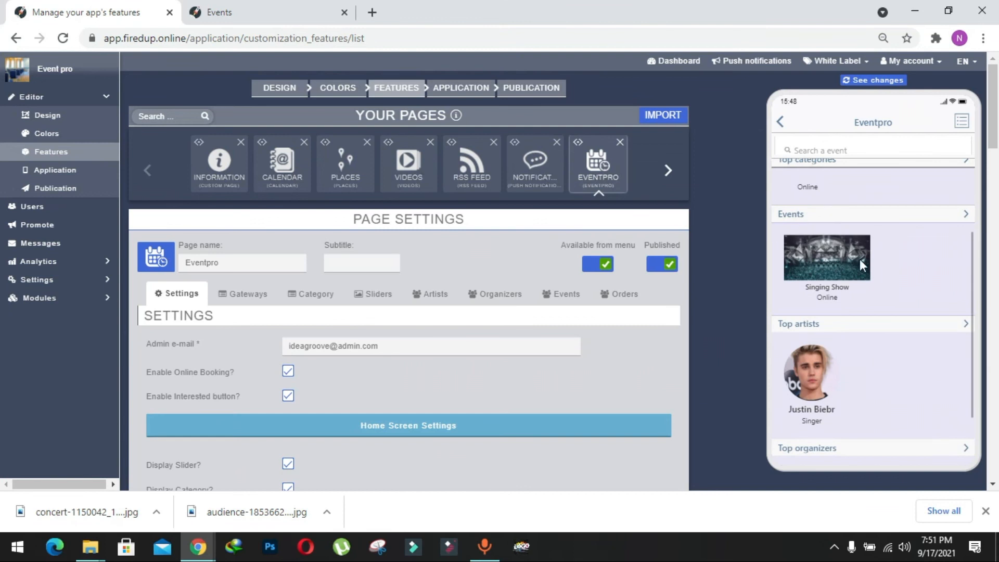
scroll(888, 274, "down", 3)
left_click_drag(889, 286, 891, 401)
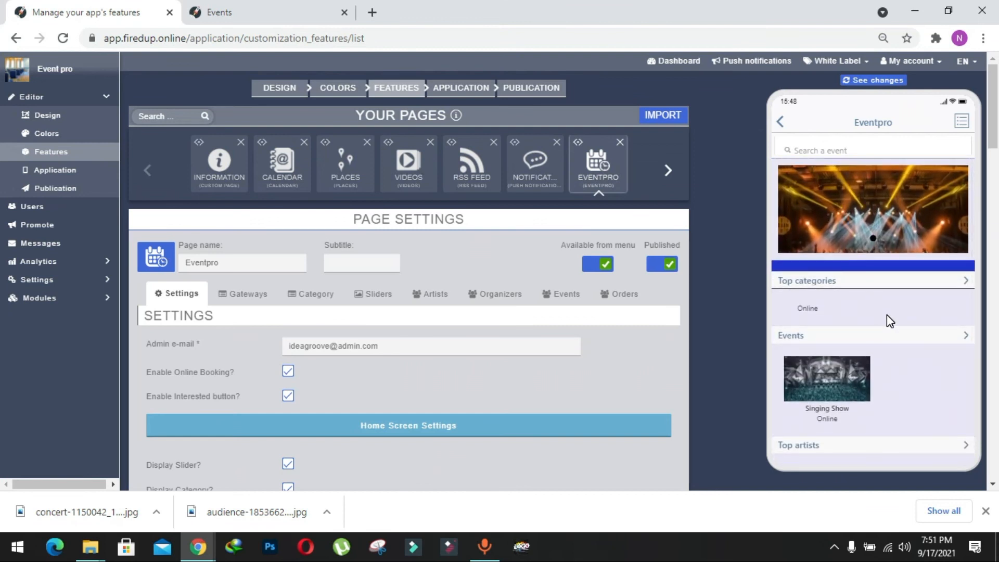
left_click(841, 358)
left_click(898, 388)
left_click_drag(899, 394, 848, 357)
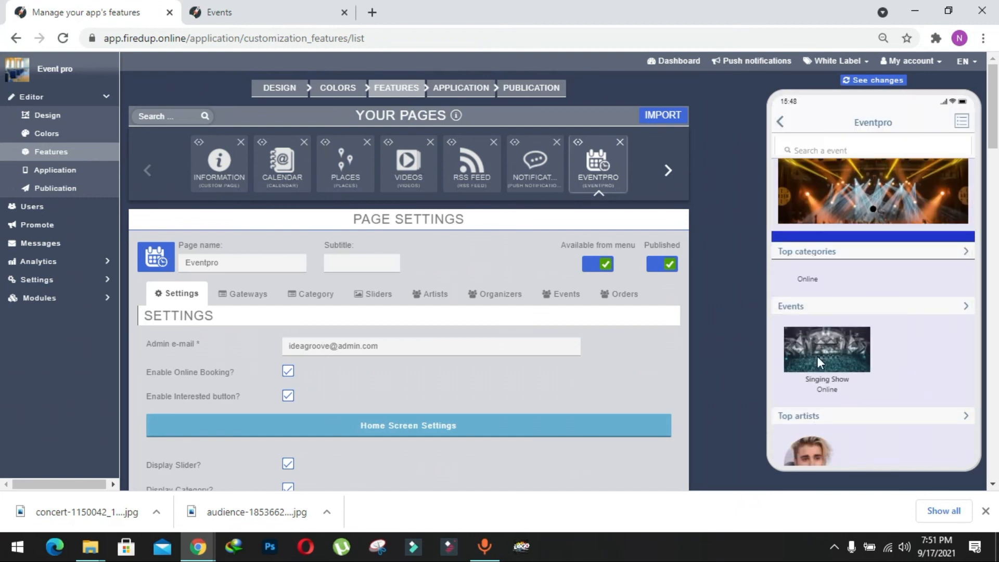
left_click(838, 348)
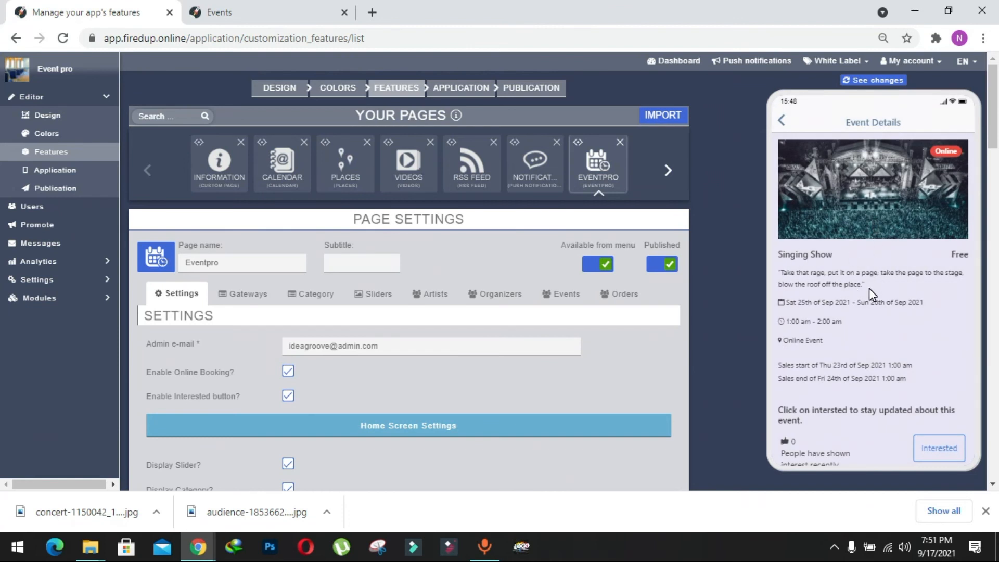
left_click_drag(869, 288, 869, 276)
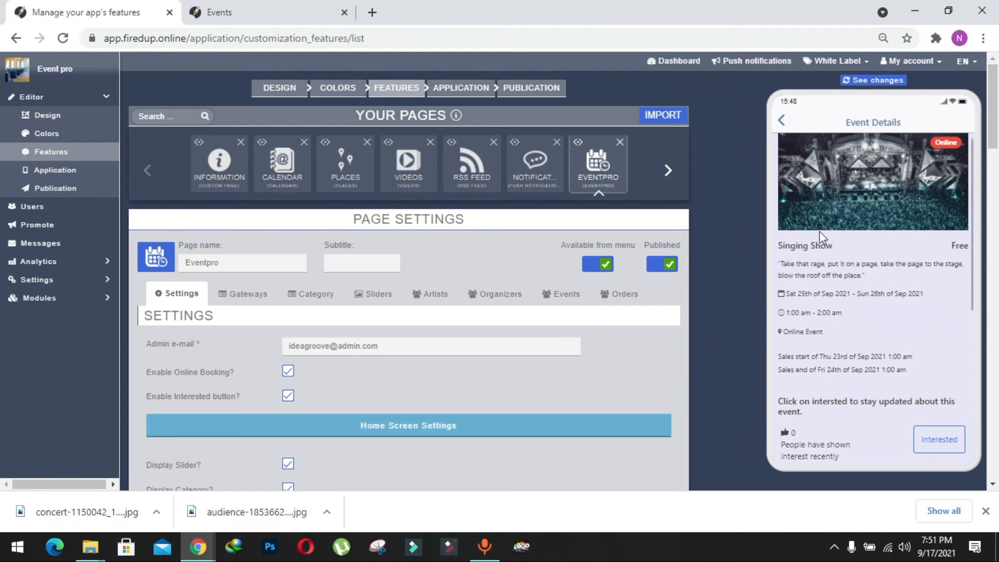
left_click(782, 121)
Step: Open the Eventpro page's orders list and examine the choices of its event filter
scroll(741, 274, "down", 1)
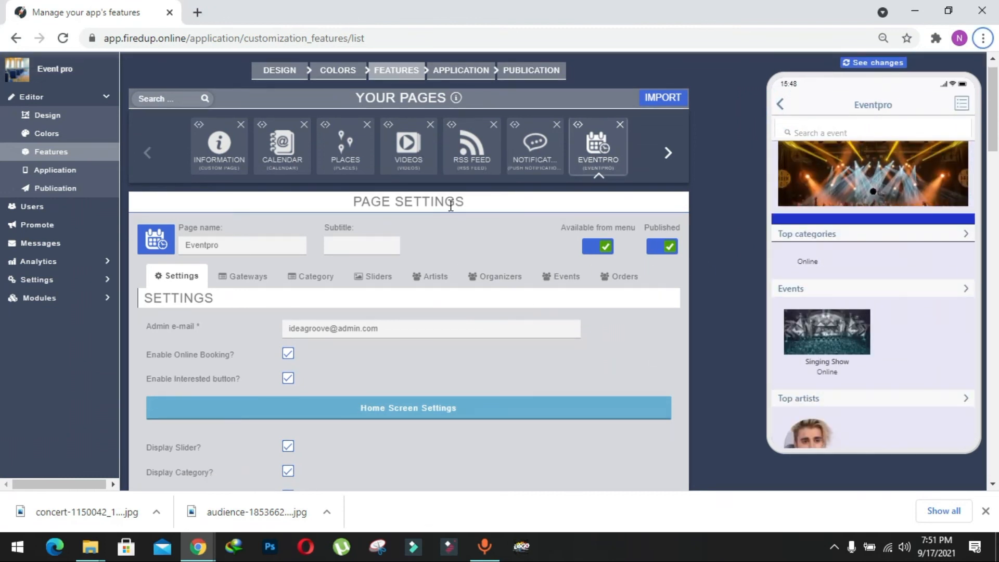
left_click(627, 291)
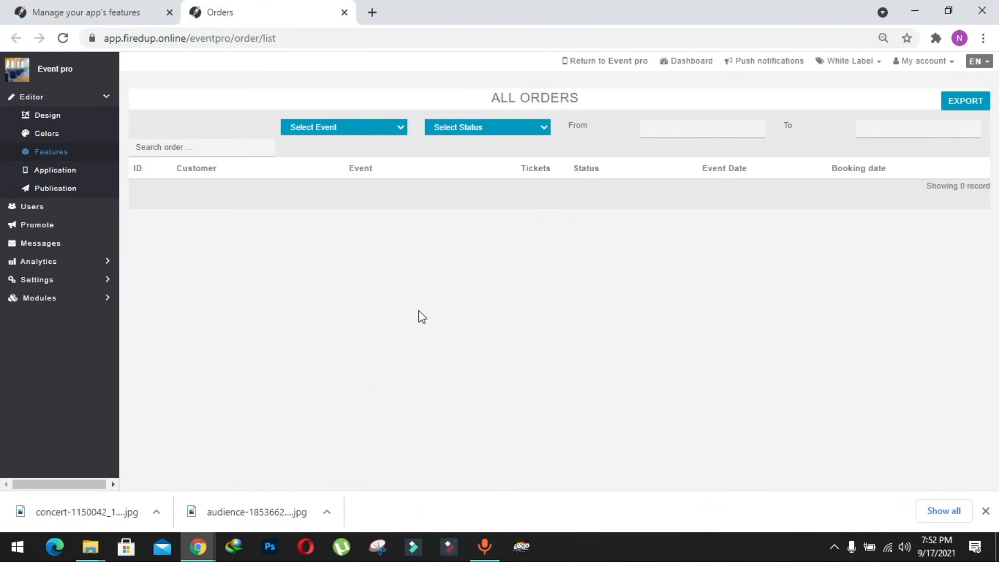
left_click(380, 127)
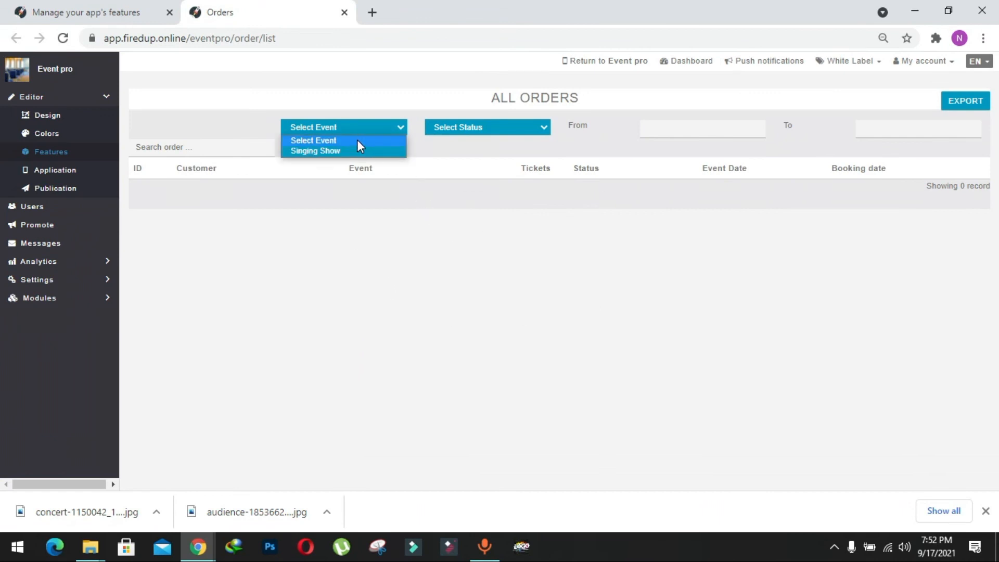
left_click(327, 141)
left_click(376, 127)
left_click(326, 127)
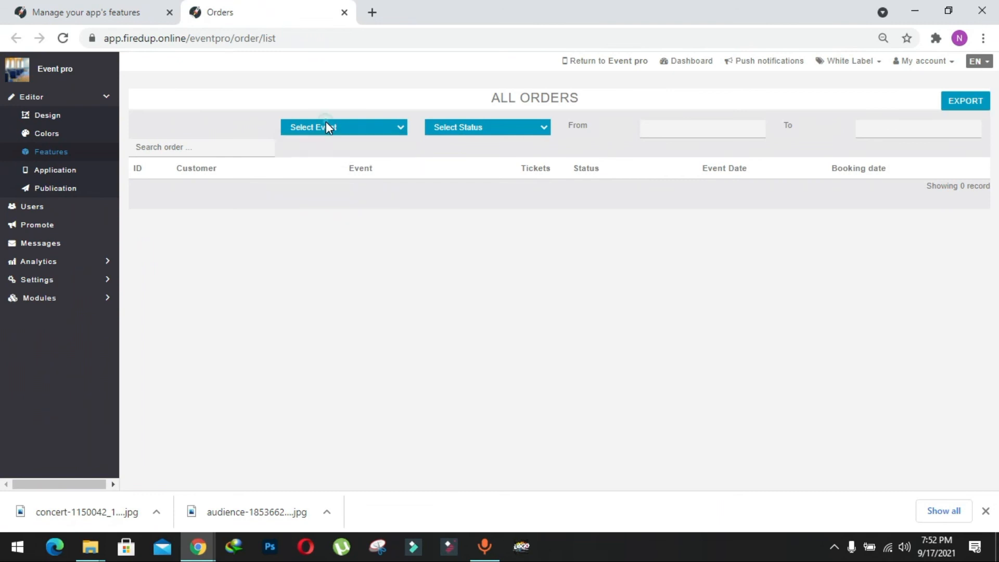
Step: Examine the order status filter's choices and the From date calendar, and return to the app's features page
left_click(444, 132)
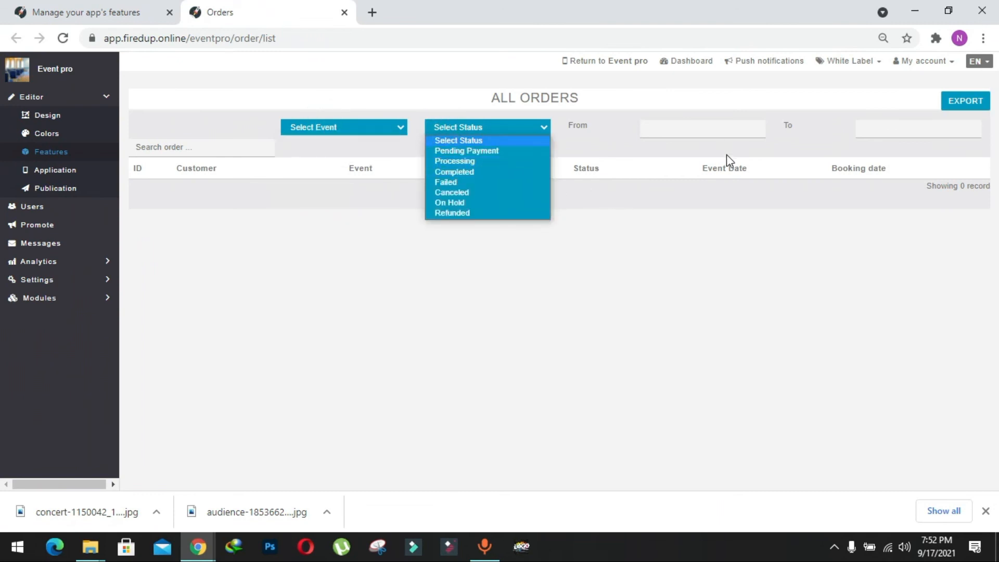
left_click(699, 151)
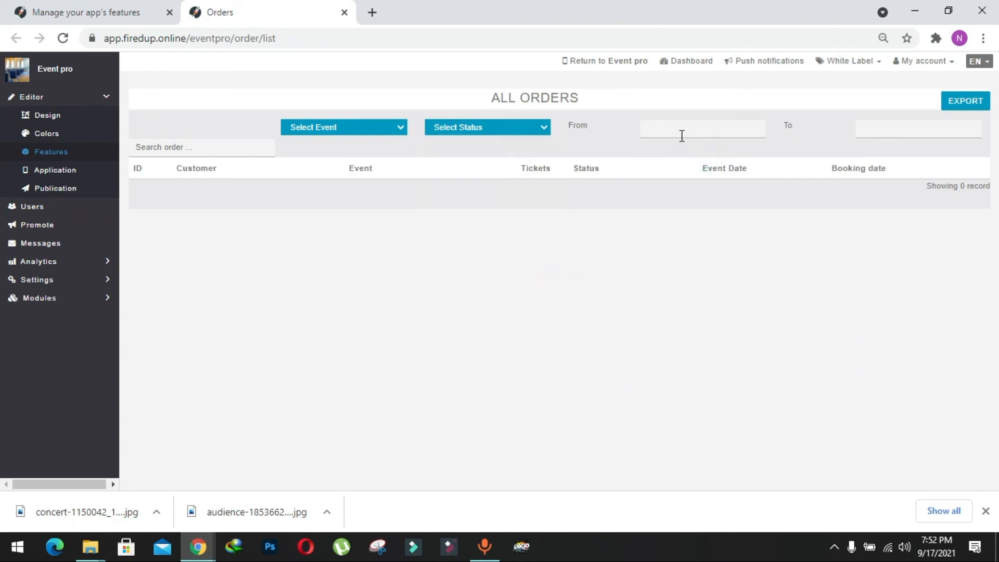
left_click(730, 130)
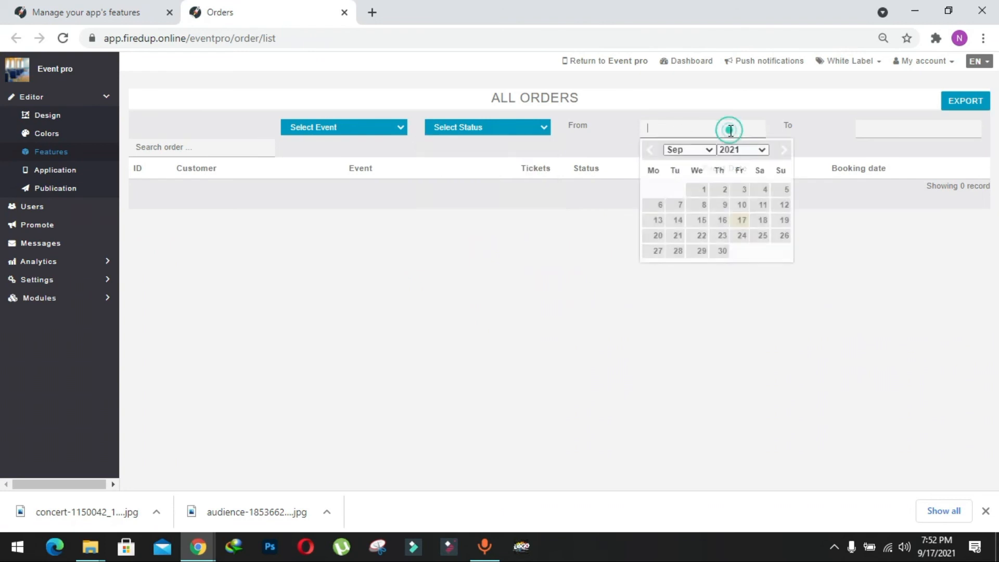
left_click(813, 134)
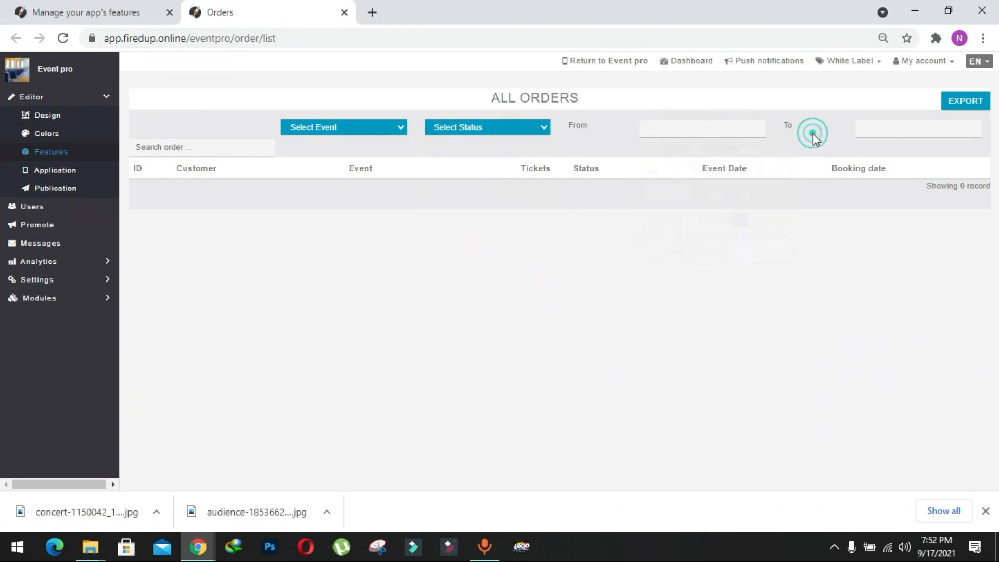
left_click(118, 3)
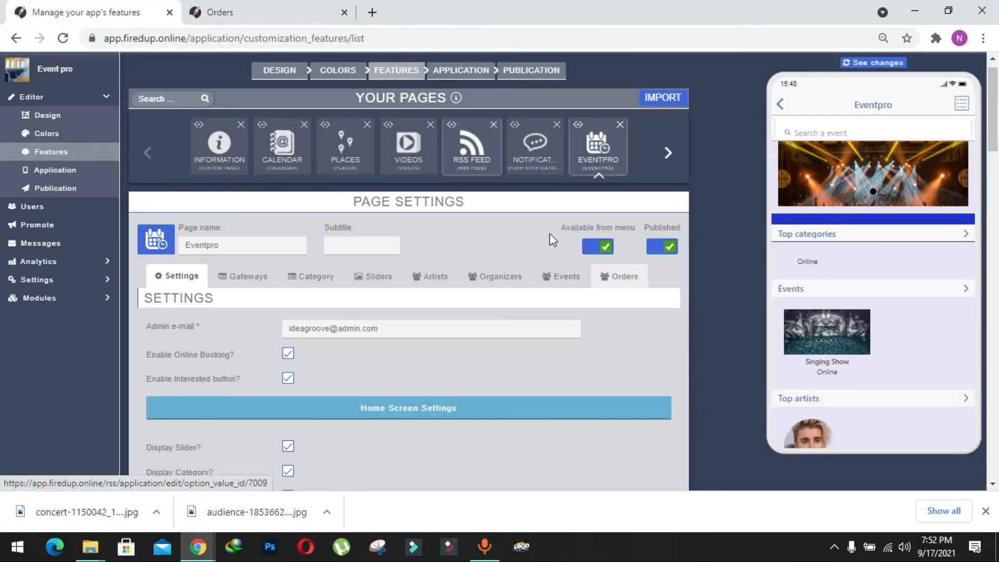